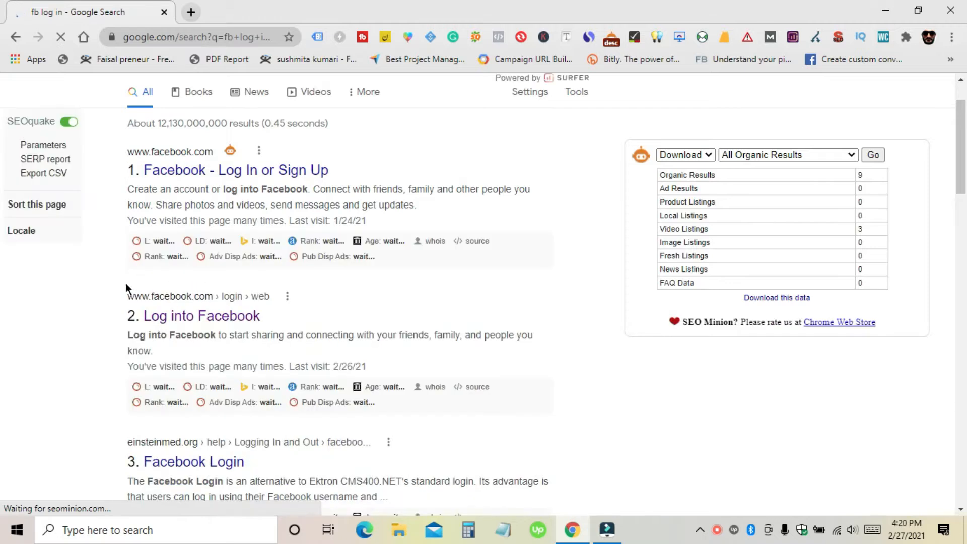
Step: Open the 'Log into Facebook' result from the Google search for 'fb log in'
left_click(188, 331)
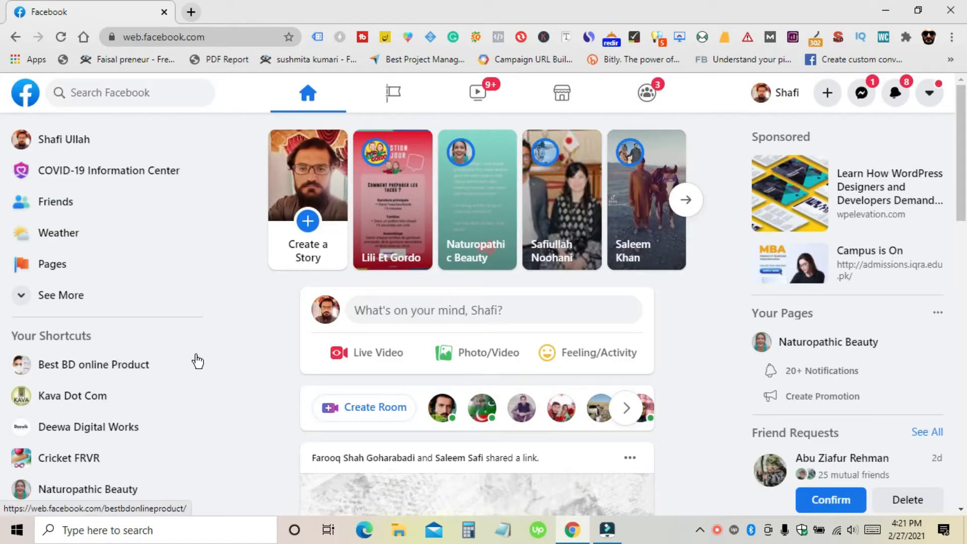
left_click(197, 360)
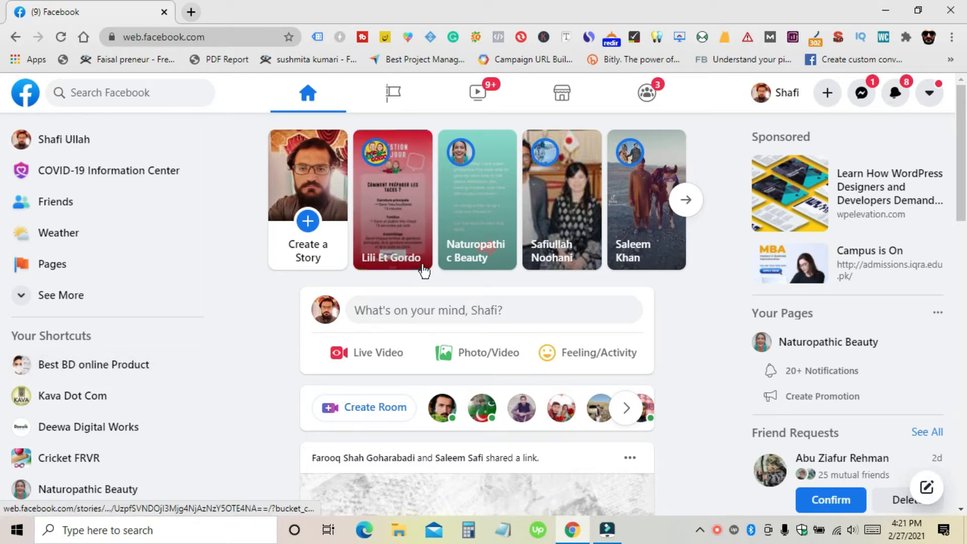
scroll(423, 274, "down", 5)
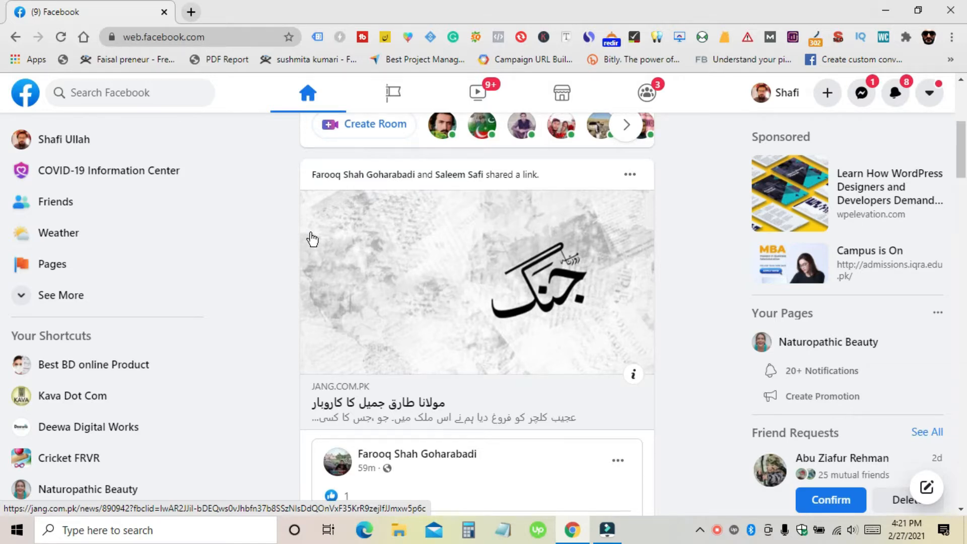
scroll(395, 231, "up", 3)
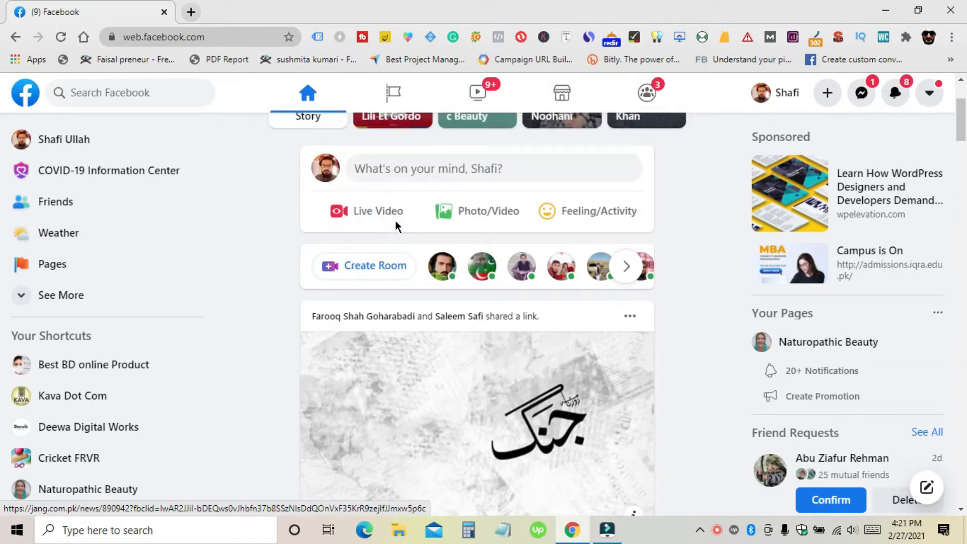
Step: From the Pages overview, show all managed pages and choose Create New Page
left_click(391, 99)
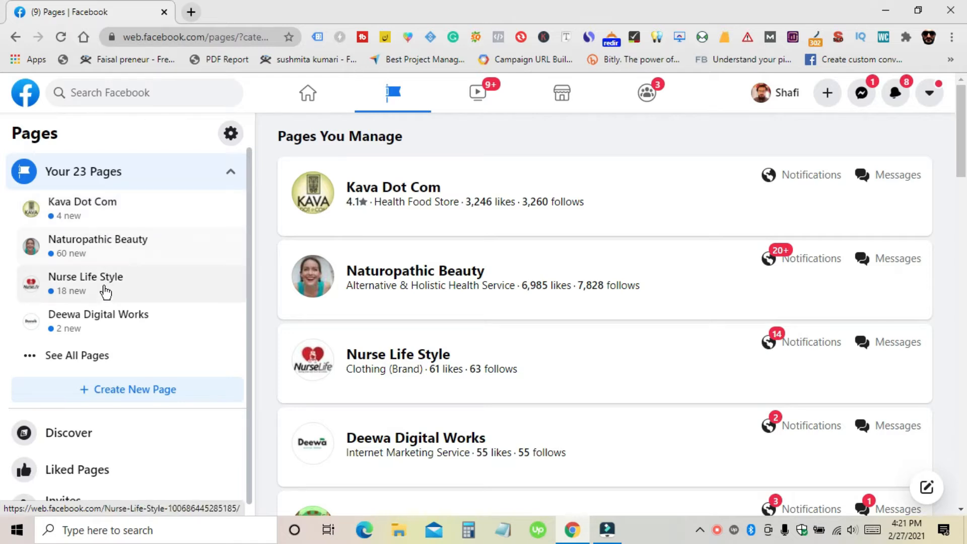
scroll(90, 363, "down", 1)
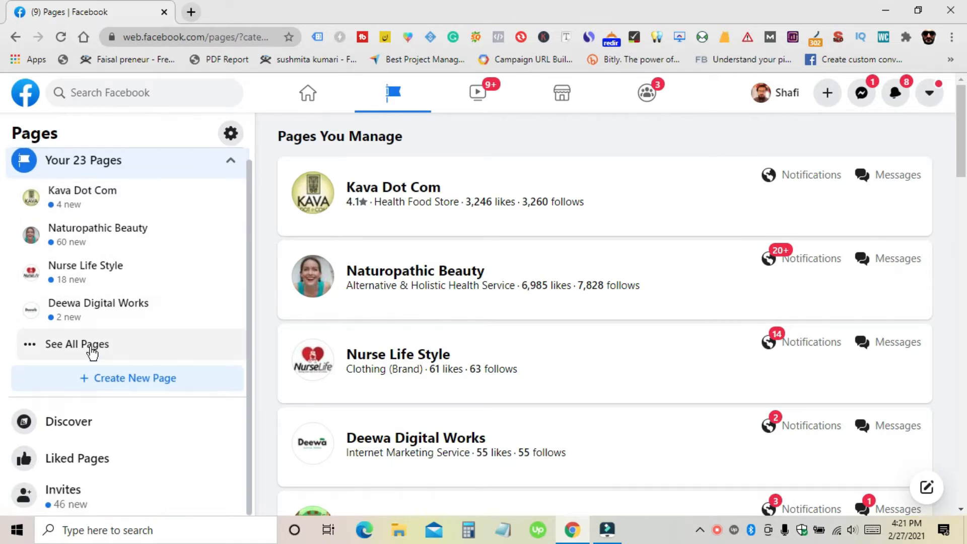
left_click(91, 348)
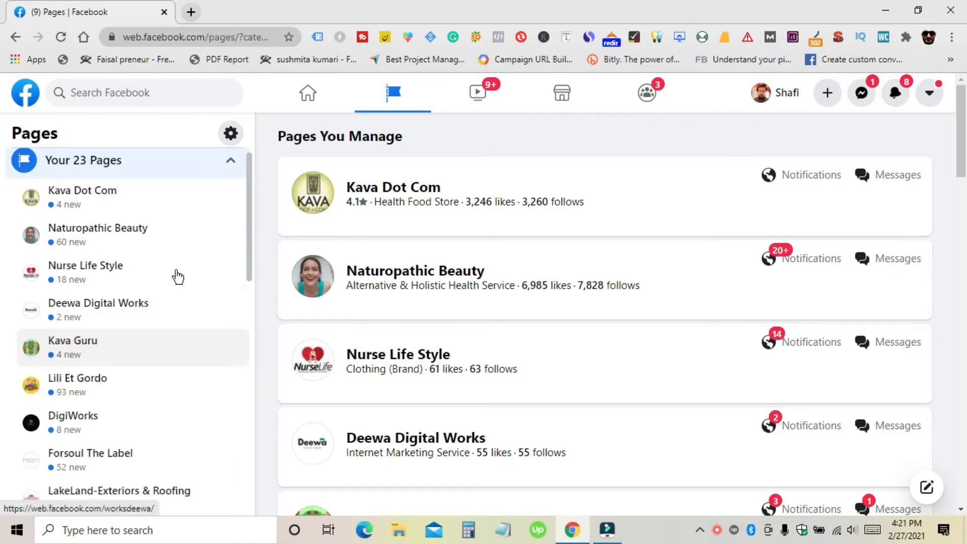
scroll(179, 257, "down", 4)
scroll(159, 286, "down", 9)
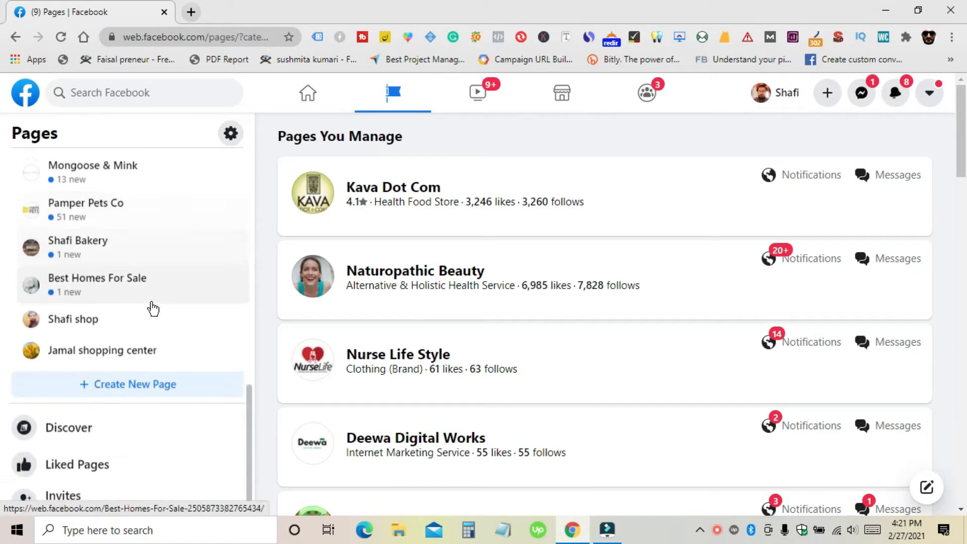
left_click(123, 388)
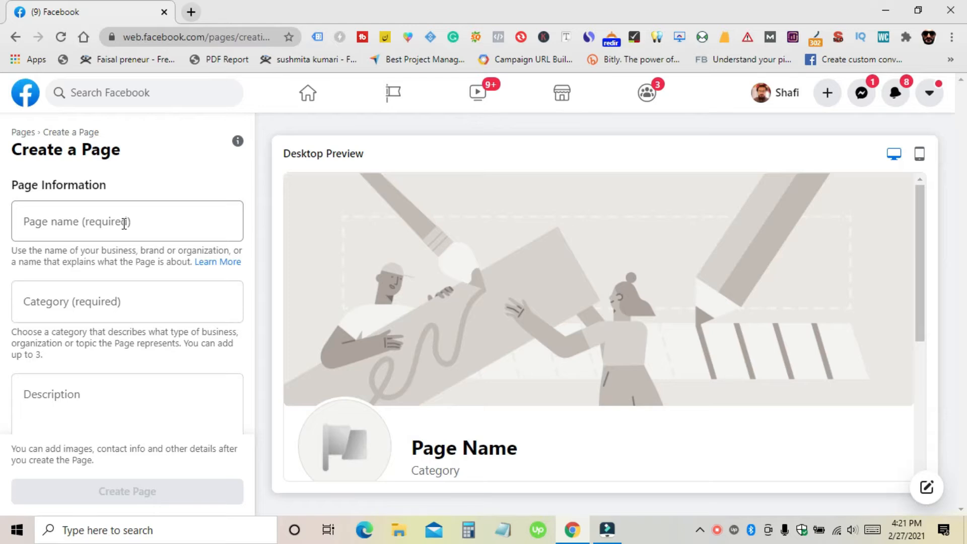
Step: Enter 'Dummy Bakery' in the Page name field of the Create a Page form
scroll(119, 273, "down", 1)
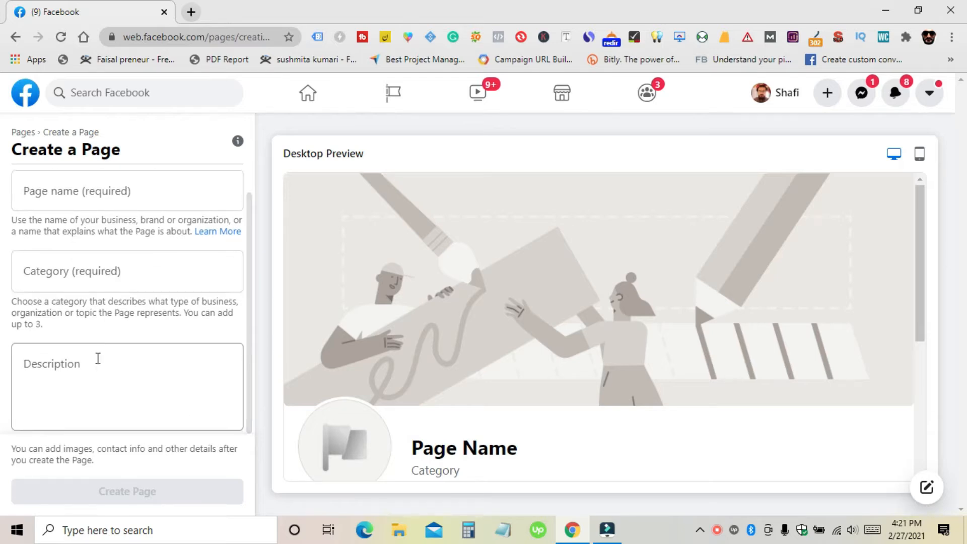
scroll(98, 359, "up", 1)
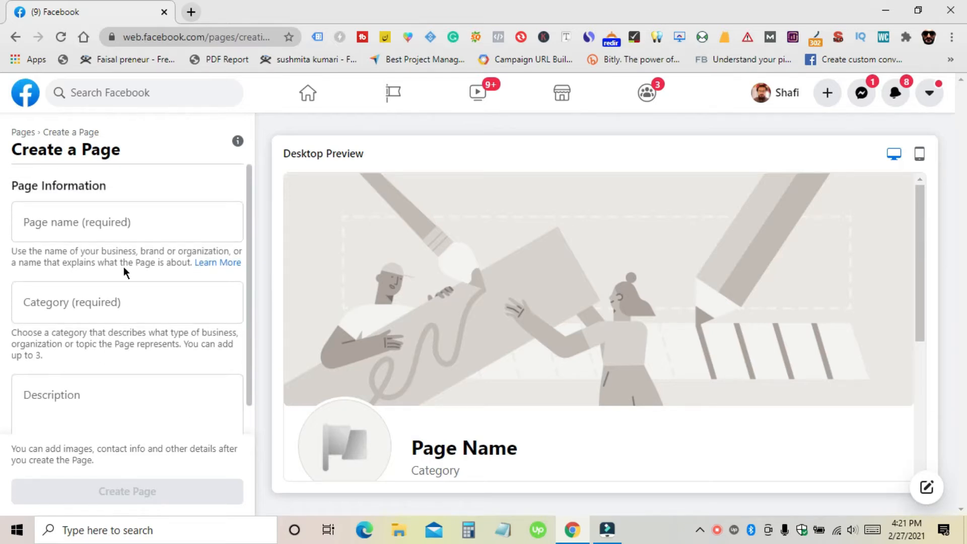
left_click(155, 216)
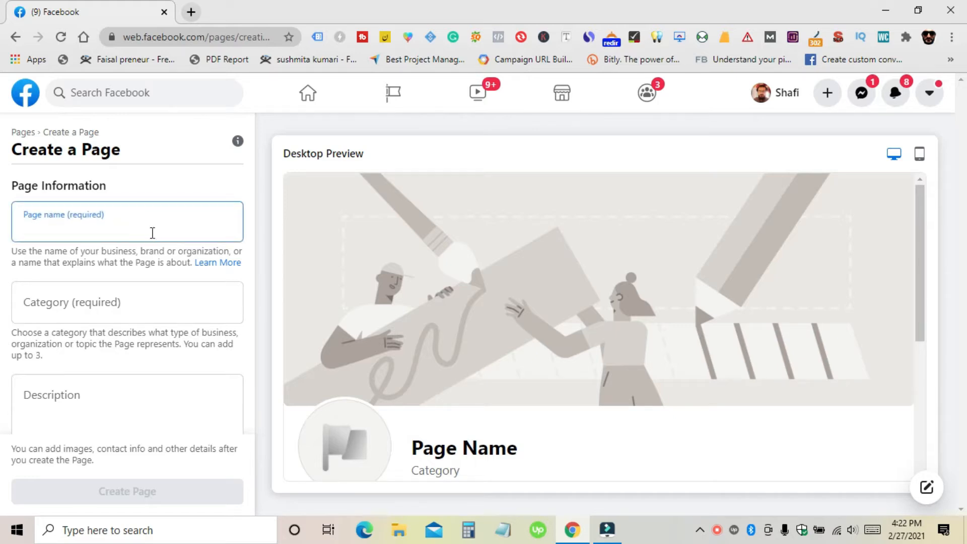
left_click(123, 302)
left_click(130, 228)
type("Dummy")
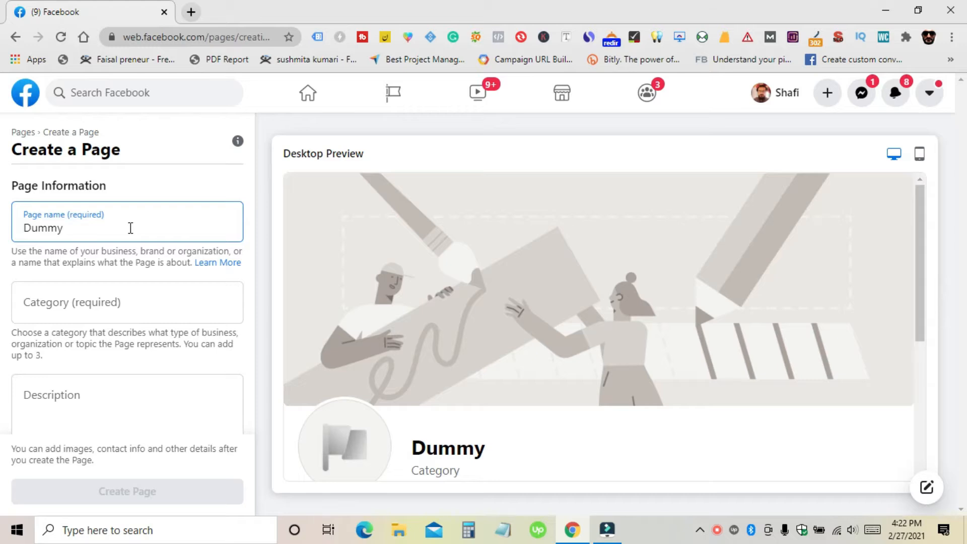
type(" Bakery")
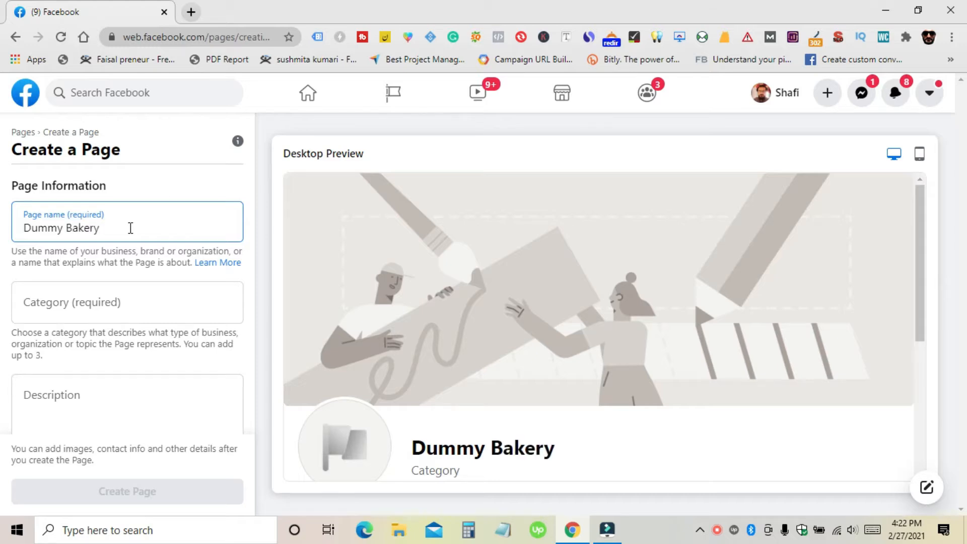
left_click(113, 304)
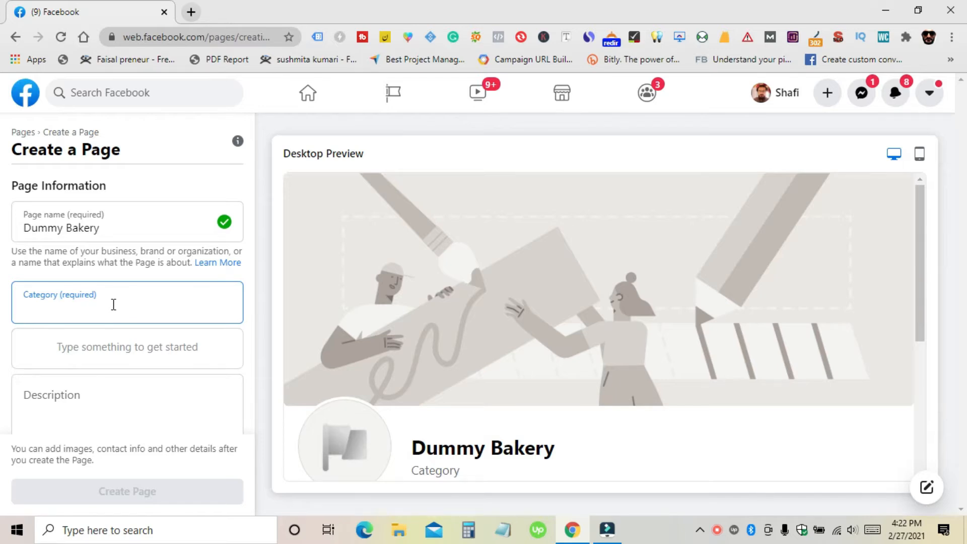
Step: Set the new Page's category to Bakery
type("Bakery")
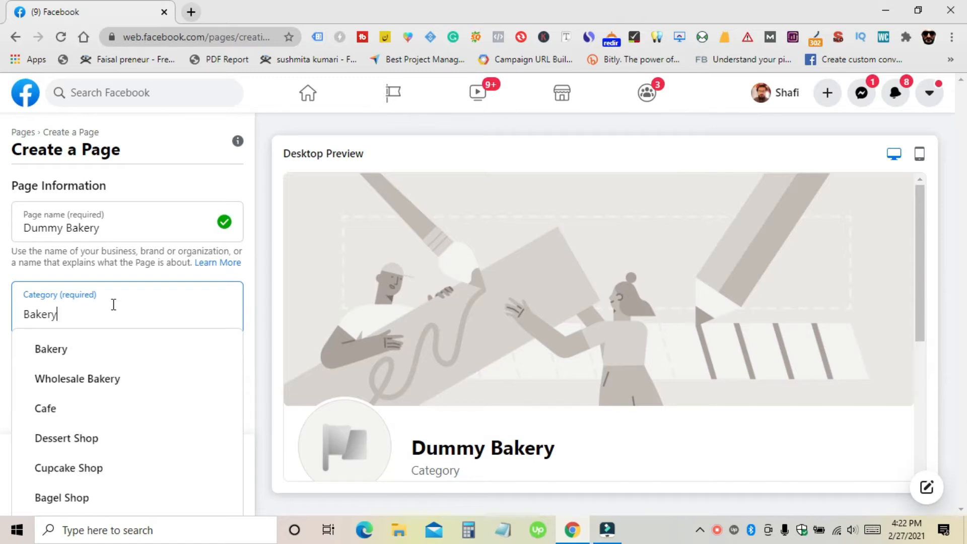
left_click(93, 351)
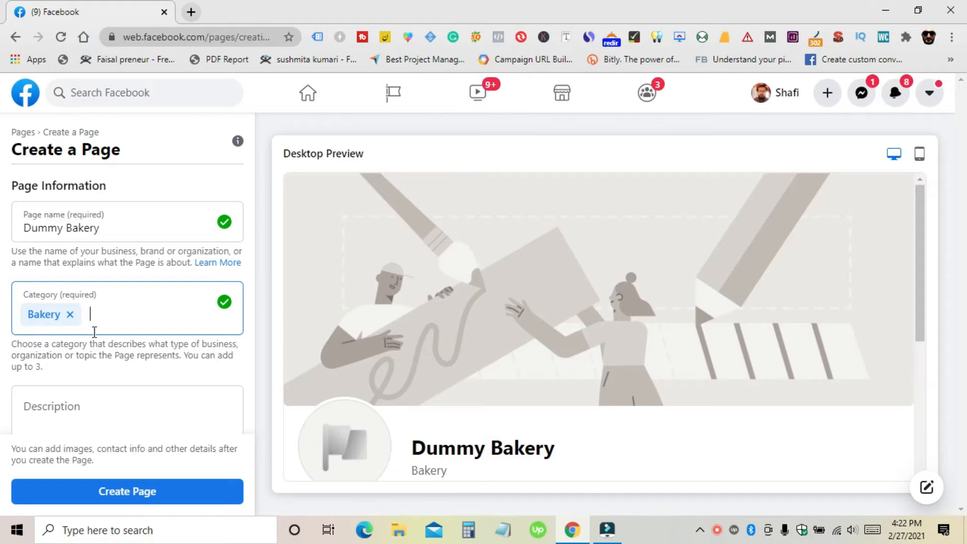
scroll(94, 332, "down", 1)
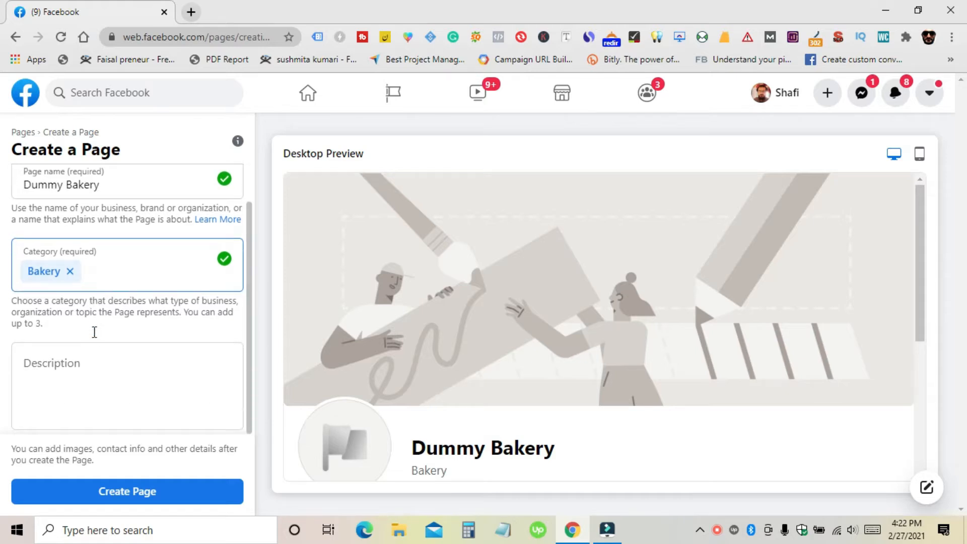
Step: Write the description 'This is a dummy bakery.', fixing the misspelling with spelling suggestions
left_click(96, 367)
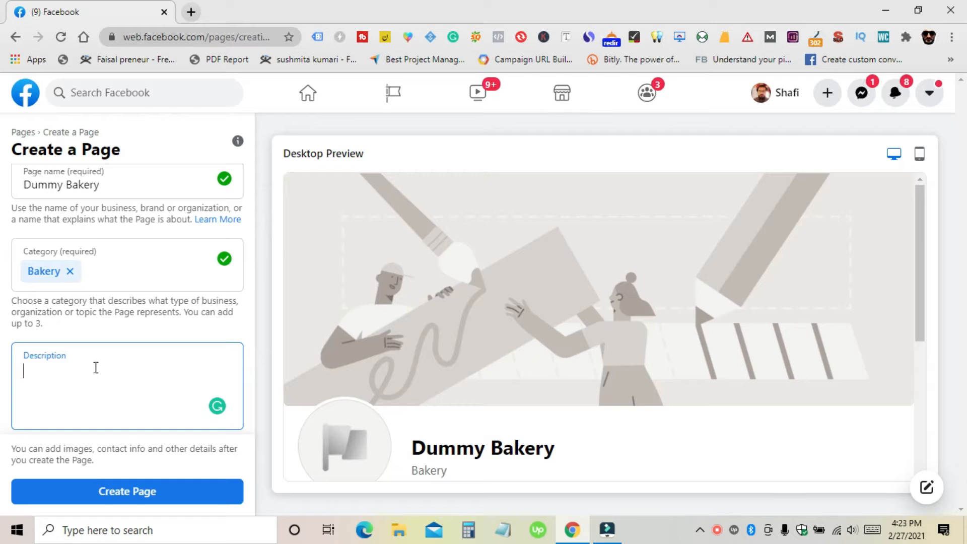
type("This is dymmy's bakery.")
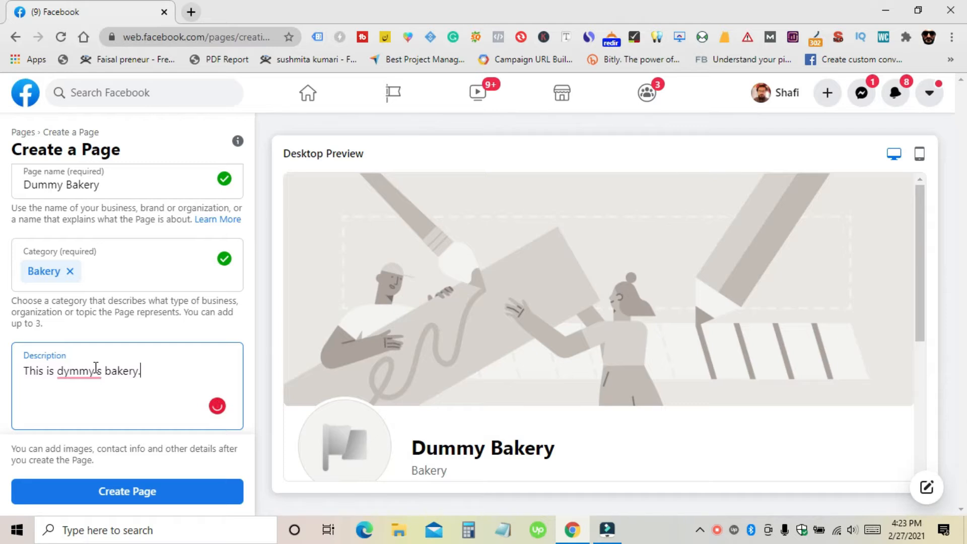
right_click(94, 372)
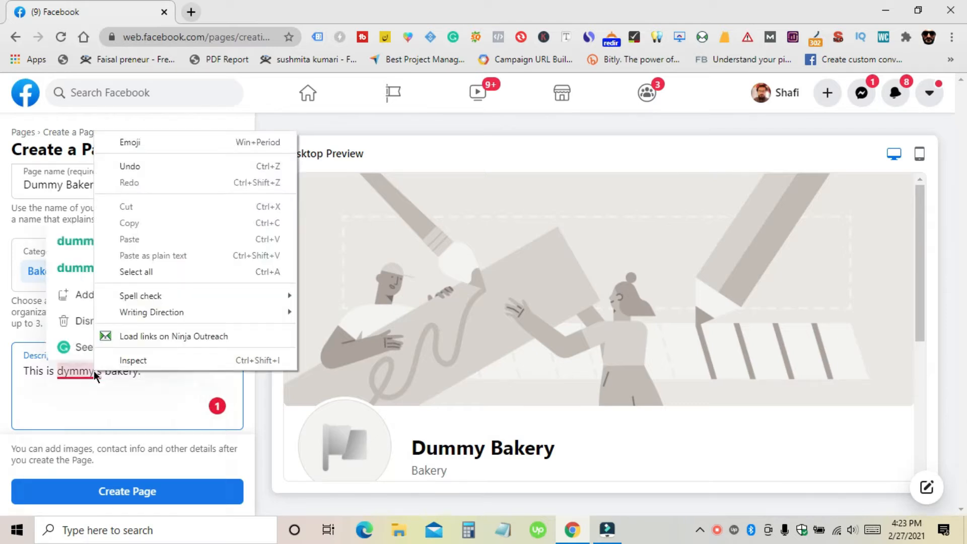
left_click(70, 241)
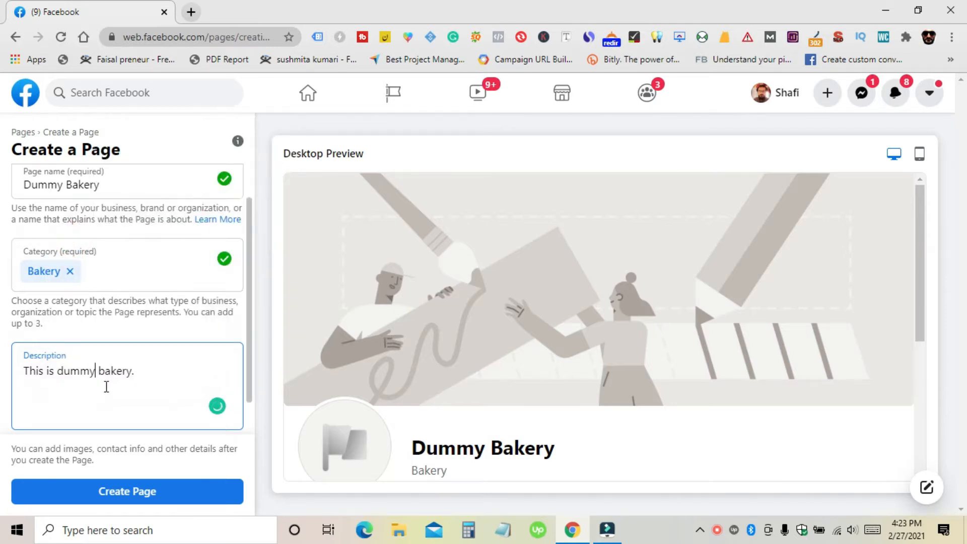
left_click(72, 376)
left_click(76, 407)
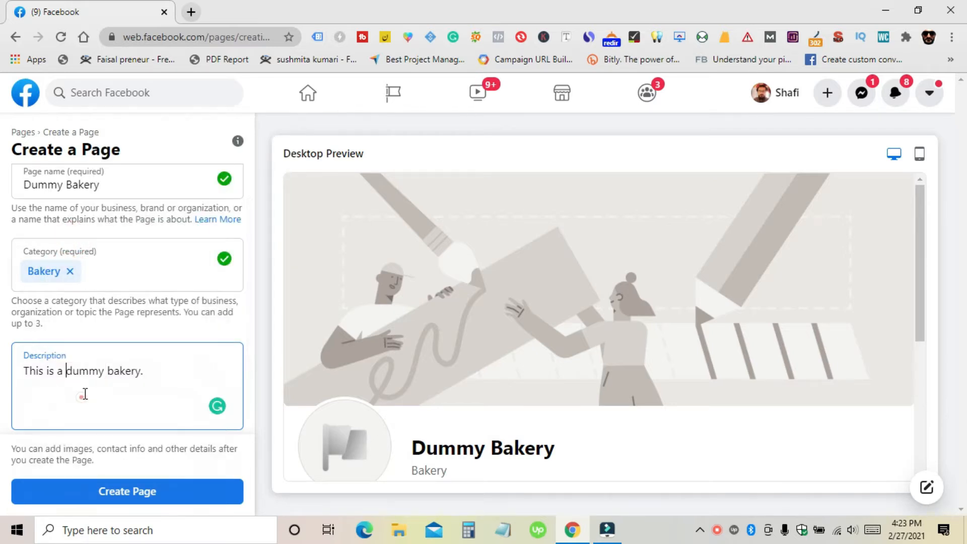
left_click(153, 370)
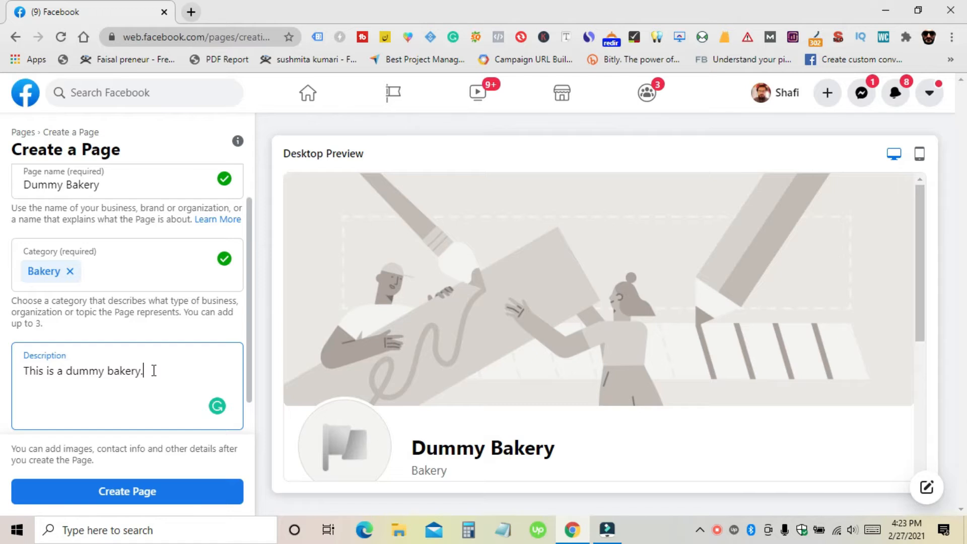
scroll(153, 453, "down", 1)
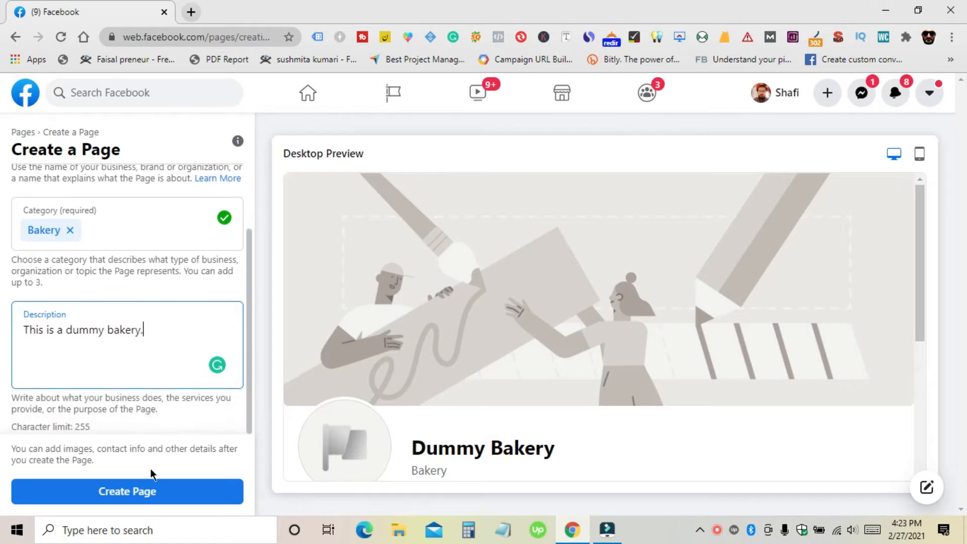
Step: Create the Dummy Bakery page and scroll to the Images section for a profile picture
left_click(141, 493)
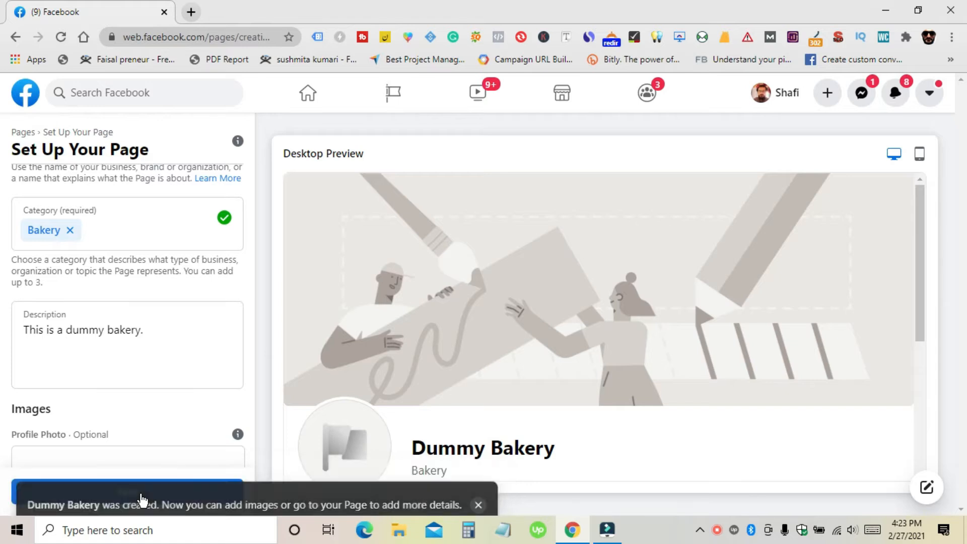
scroll(174, 315, "down", 3)
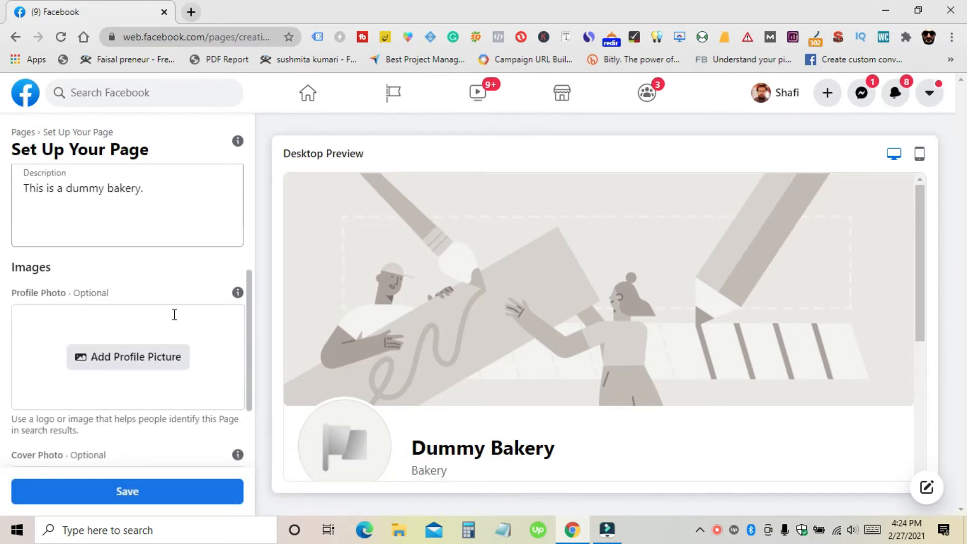
scroll(174, 315, "up", 4)
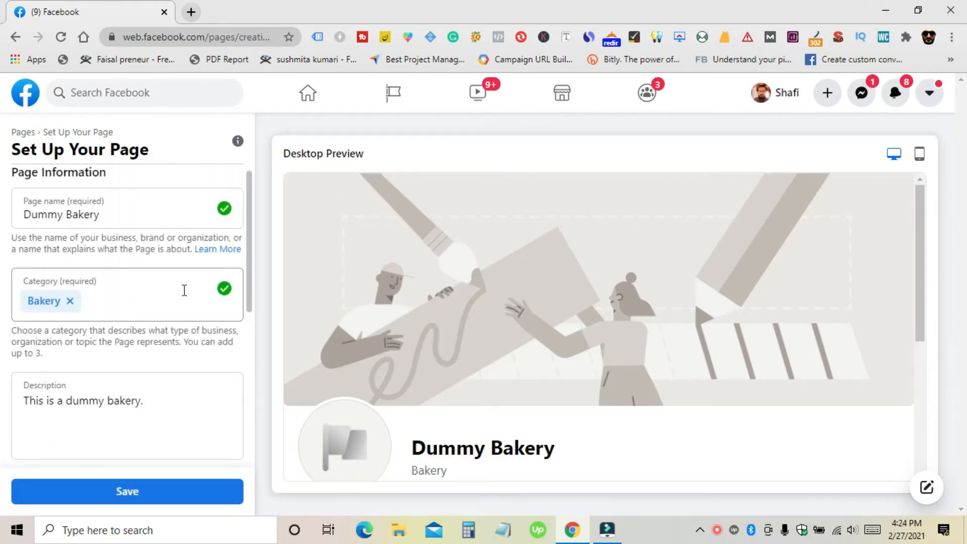
scroll(181, 292, "down", 1)
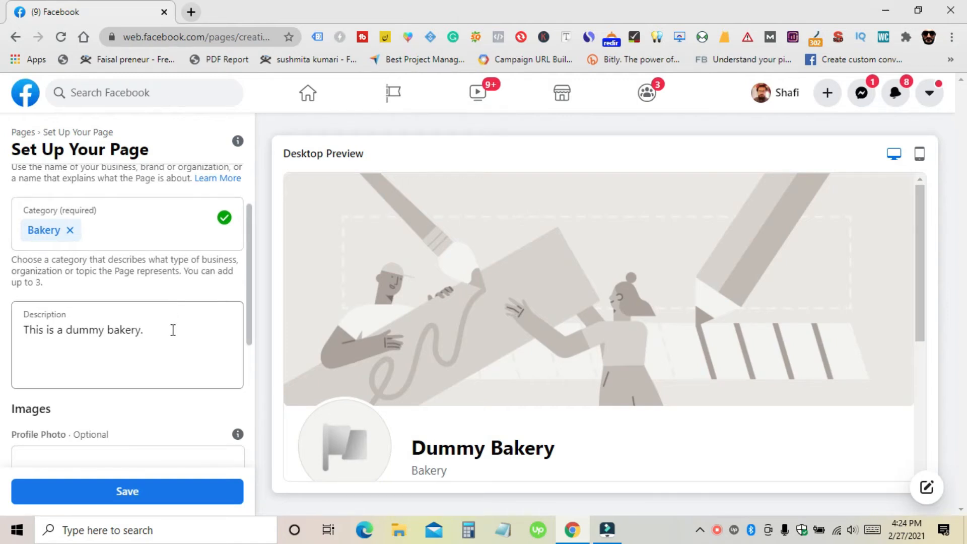
scroll(173, 333, "down", 2)
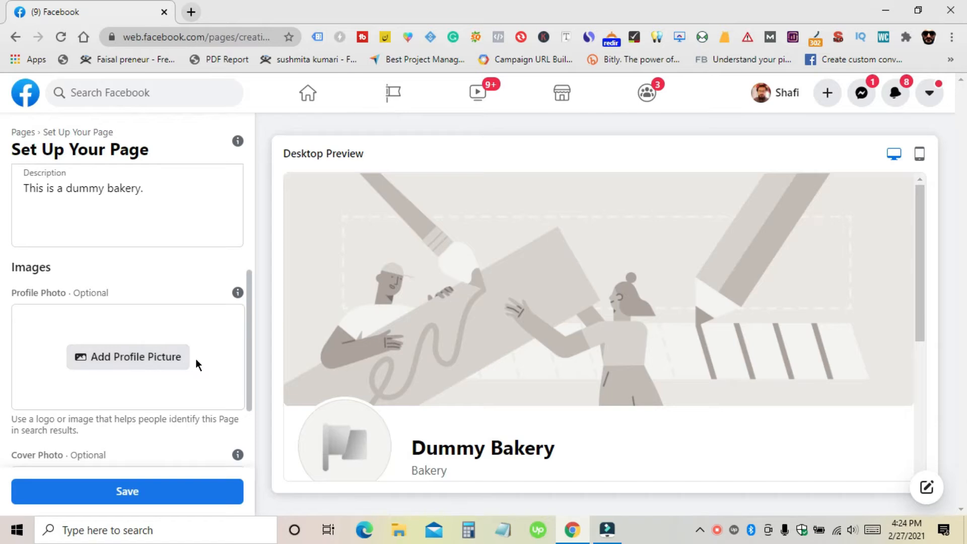
scroll(196, 358, "down", 2)
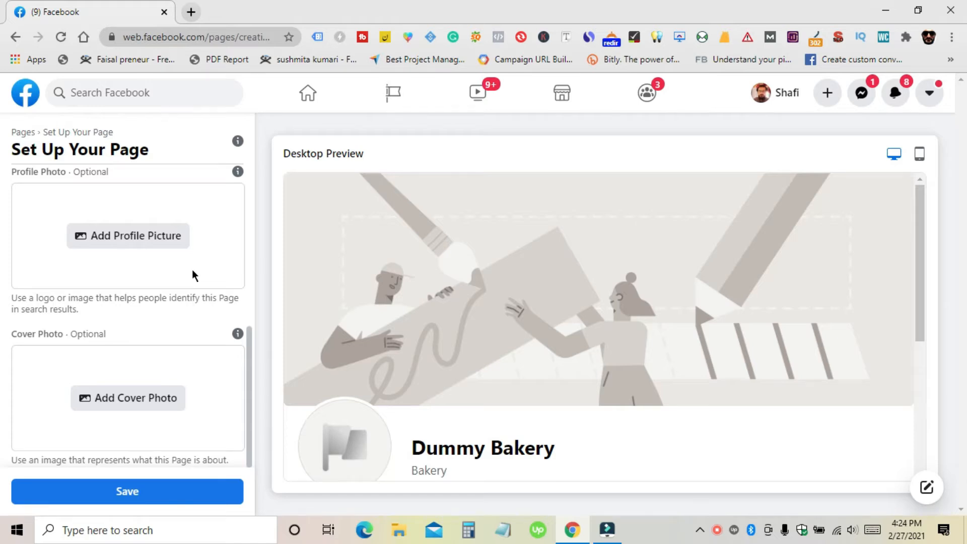
scroll(193, 272, "up", 1)
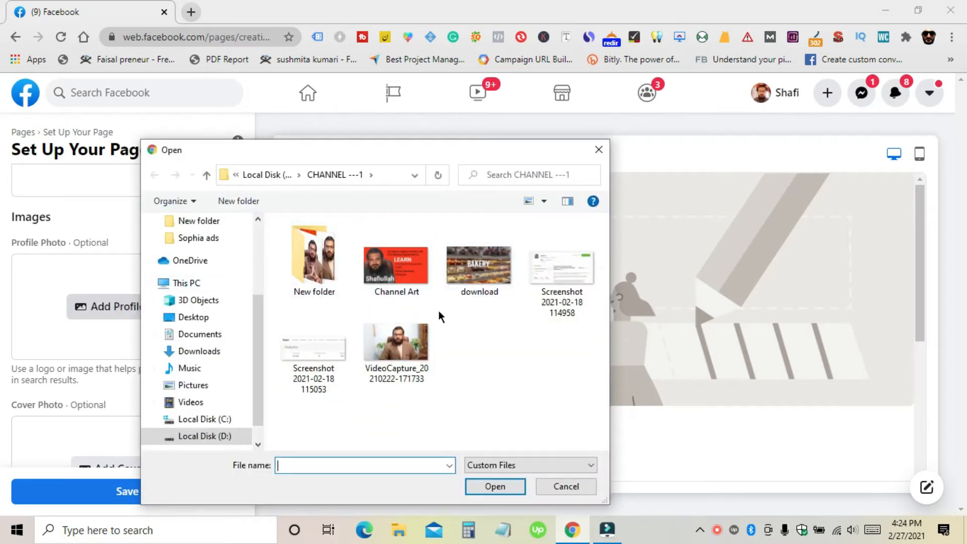
Step: Use the 'download' bakery image as profile photo, then start adding a cover photo
left_click(464, 274)
left_click(501, 488)
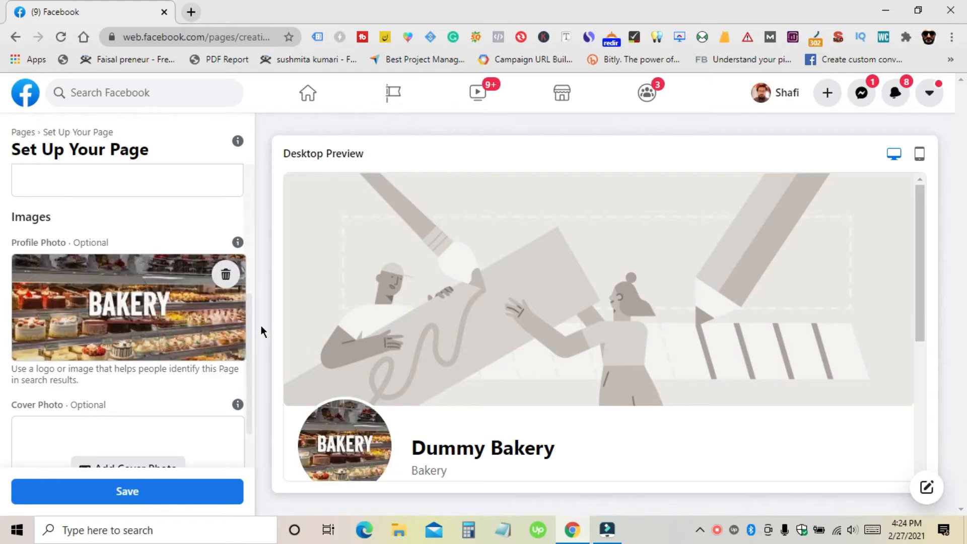
scroll(366, 347, "down", 1)
scroll(367, 346, "down", 1)
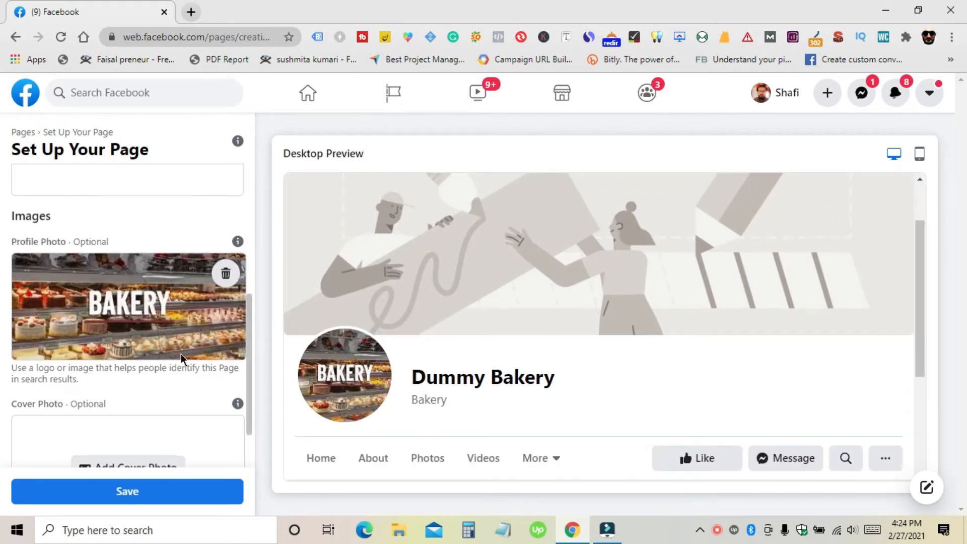
scroll(181, 354, "down", 1)
left_click(158, 401)
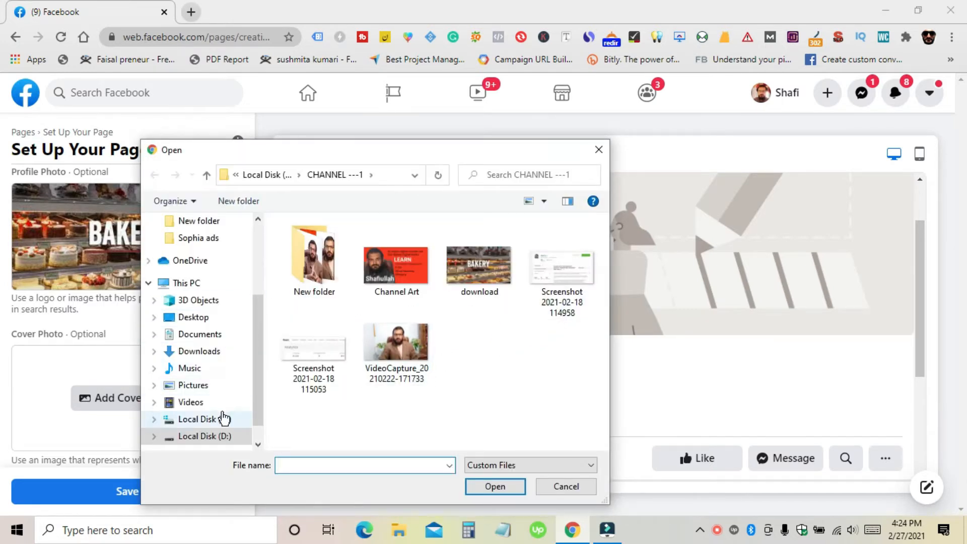
Step: Pick the 'download' image from the CHANNEL ---1 folder as cover photo and check the preview
scroll(225, 416, "down", 1)
scroll(231, 393, "up", 1)
scroll(229, 353, "up", 1)
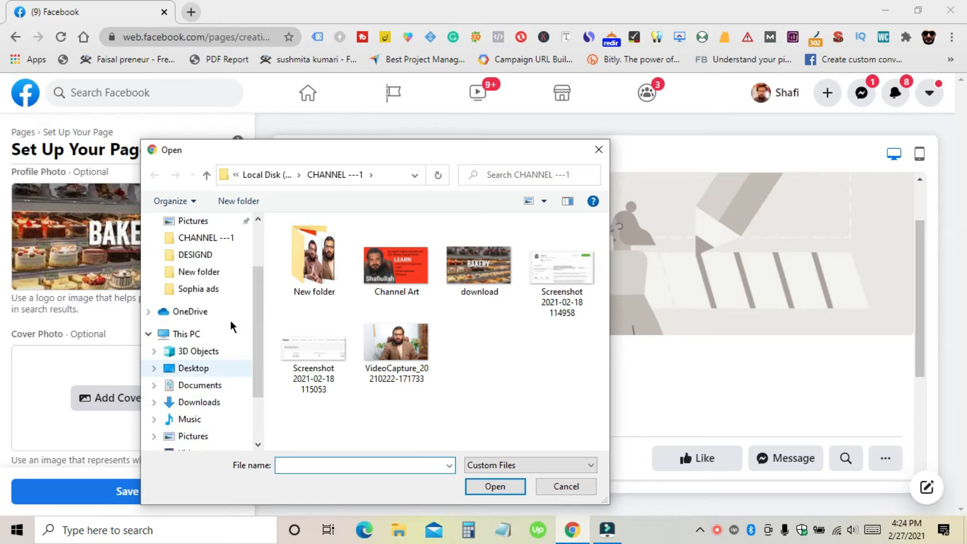
left_click(226, 237)
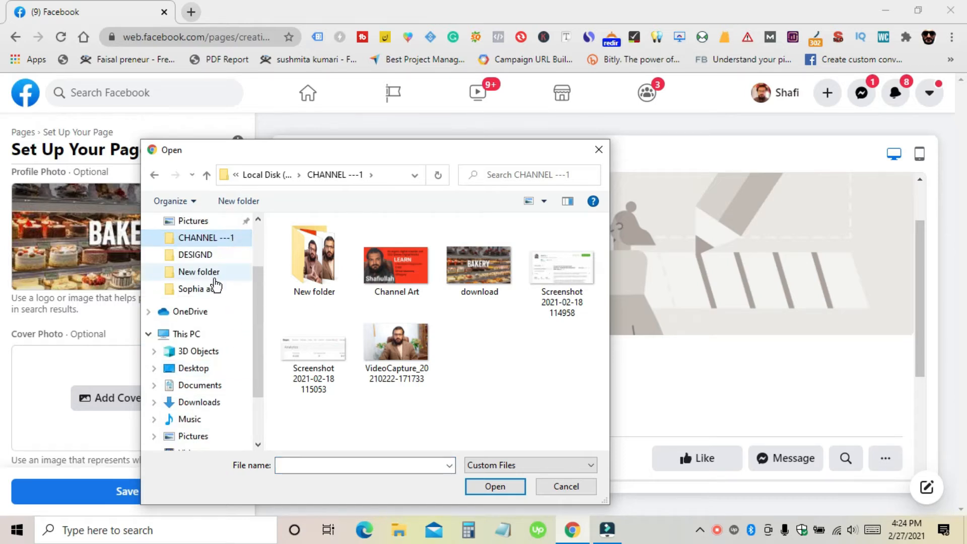
left_click(492, 276)
left_click(488, 486)
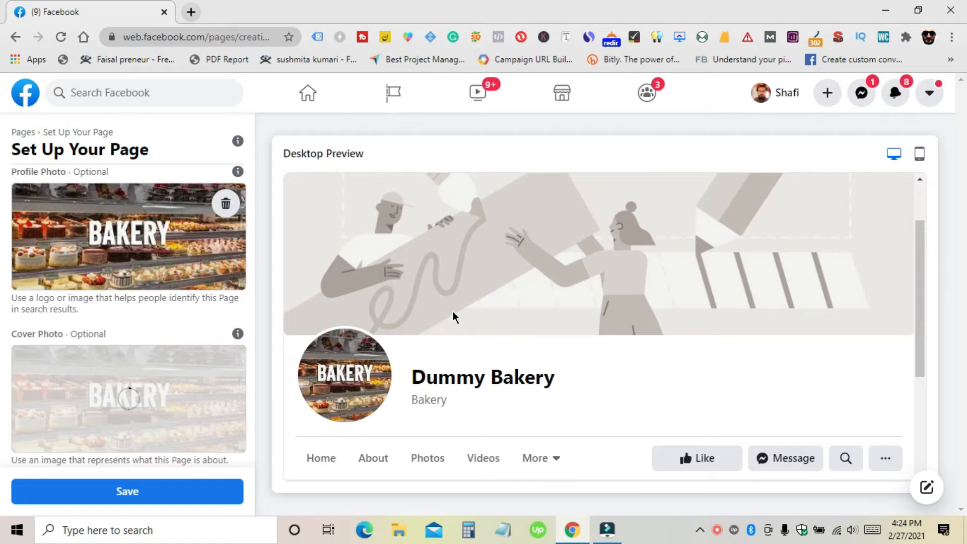
scroll(512, 282, "up", 2)
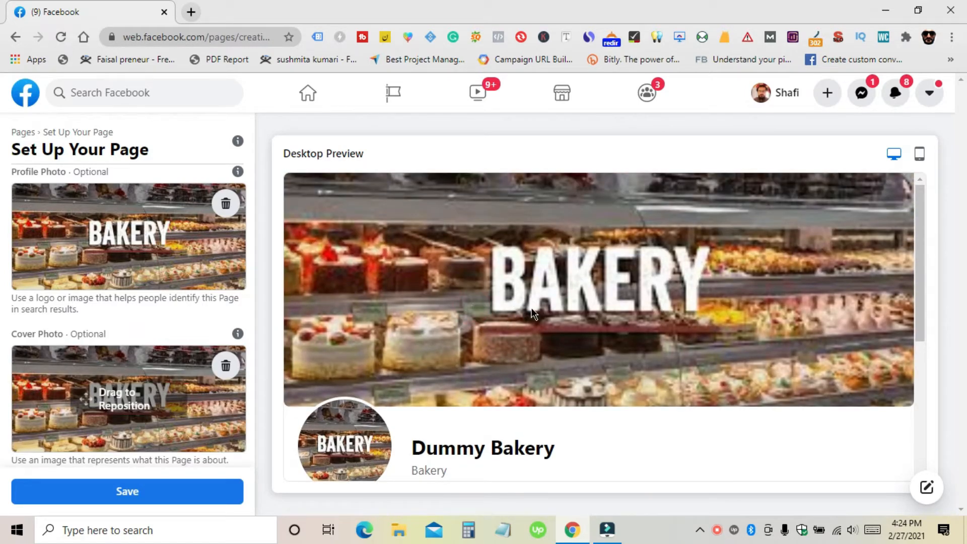
scroll(532, 314, "down", 3)
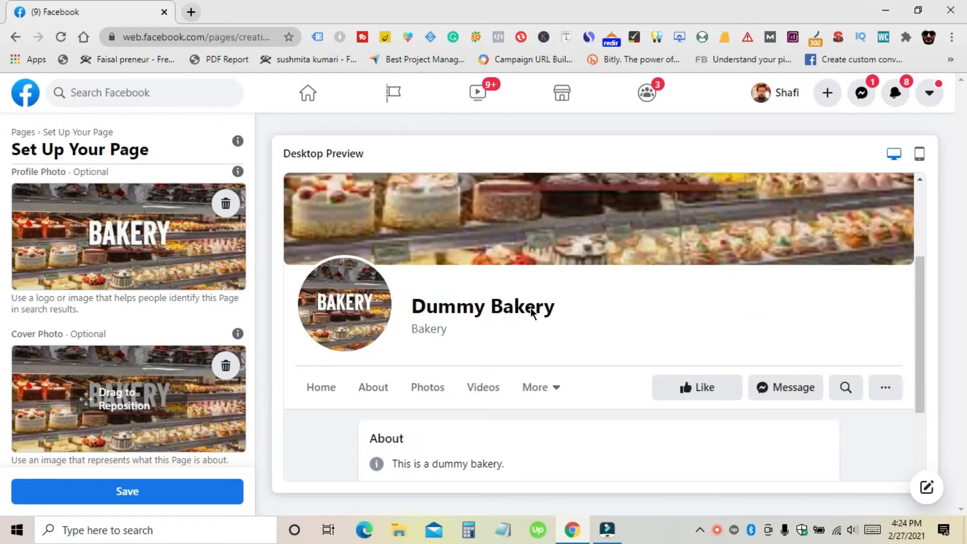
scroll(528, 249, "up", 2)
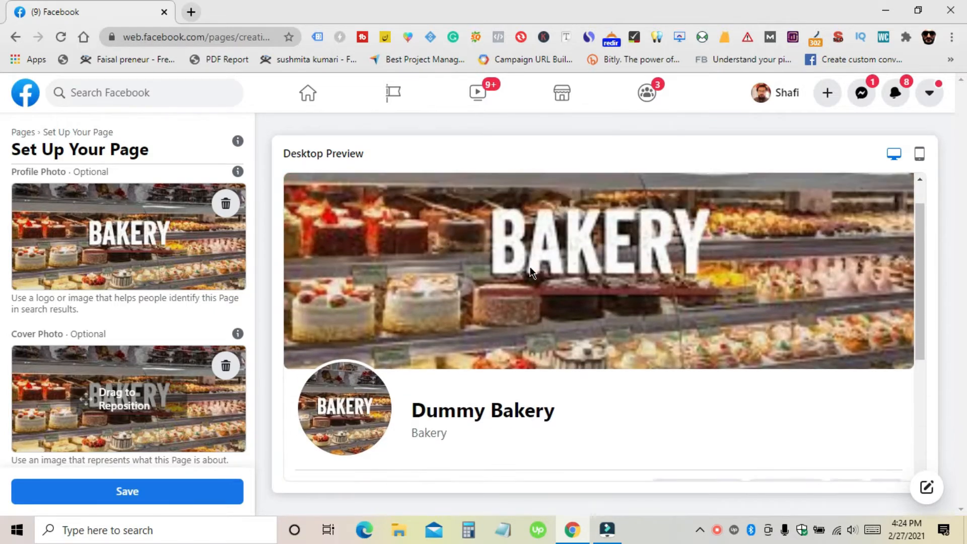
scroll(532, 272, "up", 1)
scroll(524, 272, "down", 4)
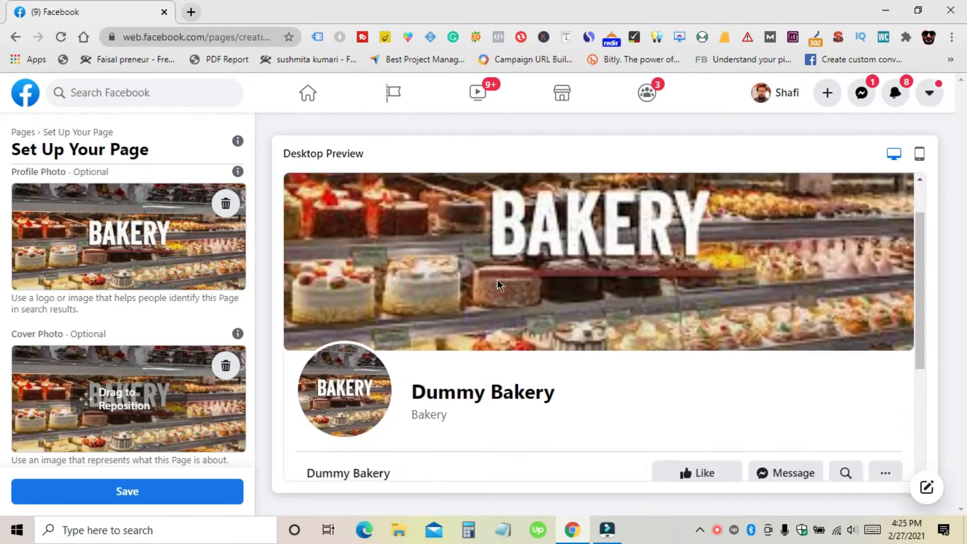
Step: Save the Dummy Bakery page, dismiss the cover-photo-too-small warning, and go to Edit Page Info
left_click(132, 496)
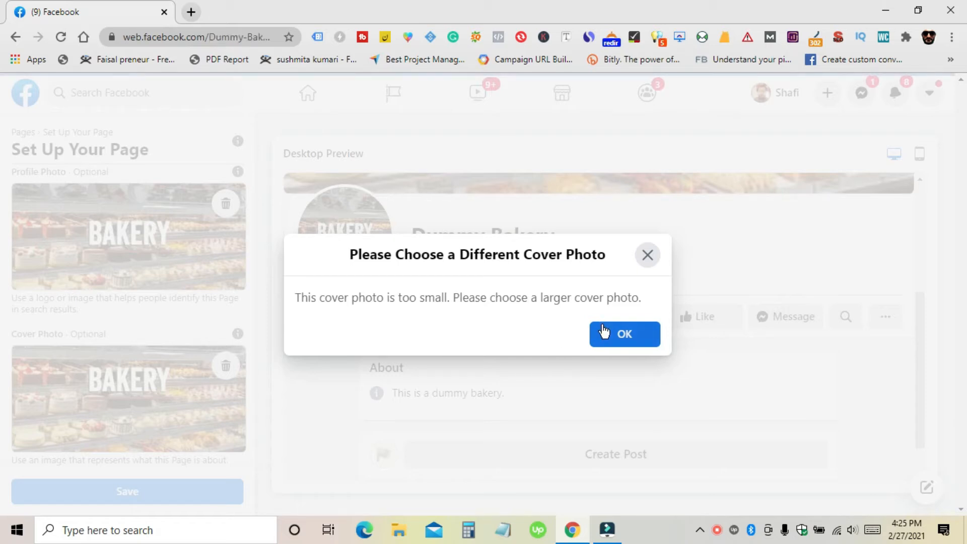
left_click(613, 340)
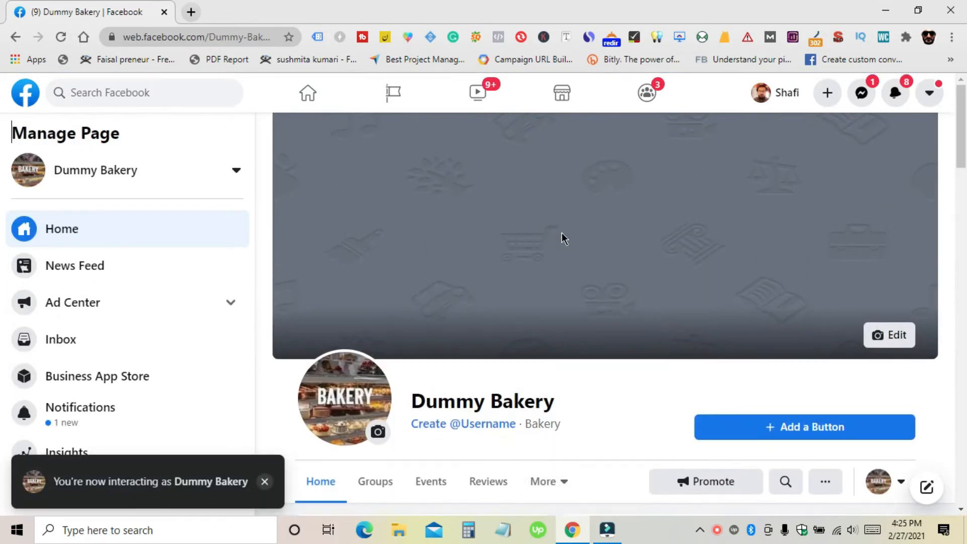
scroll(562, 239, "down", 1)
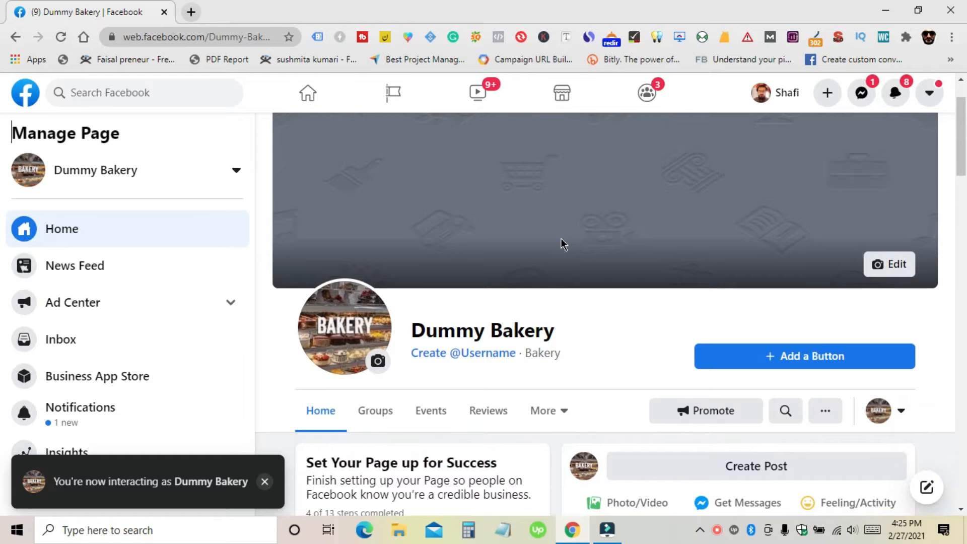
scroll(562, 240, "up", 1)
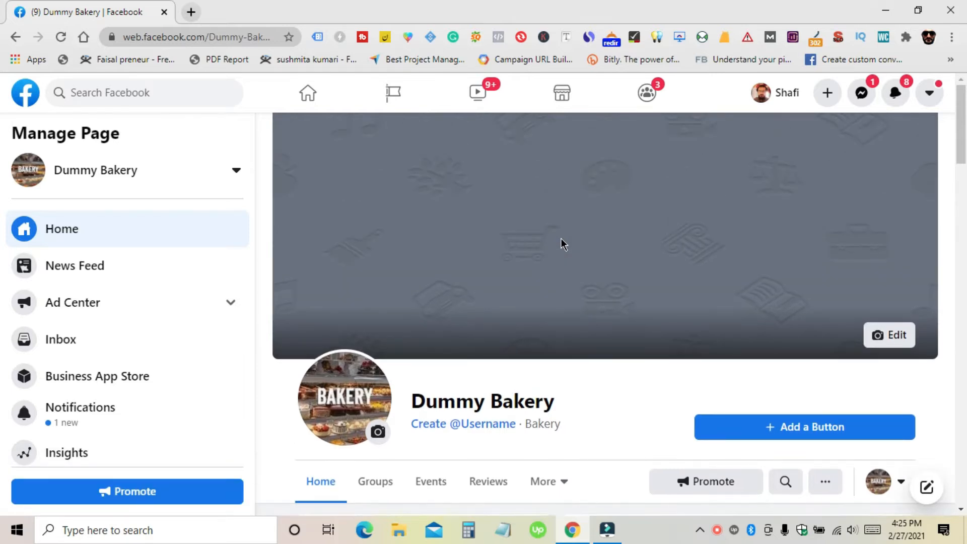
scroll(562, 238, "down", 2)
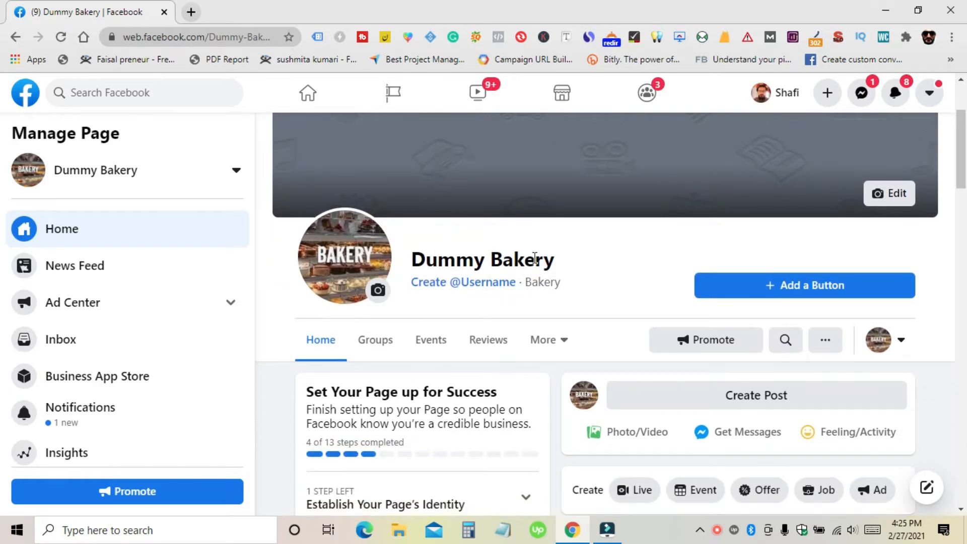
scroll(466, 318, "down", 5)
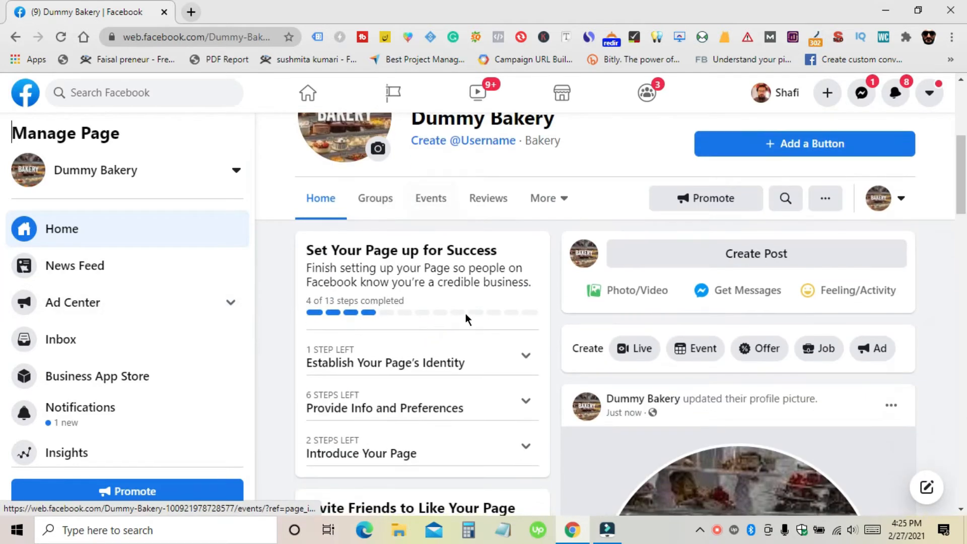
scroll(408, 282, "up", 3)
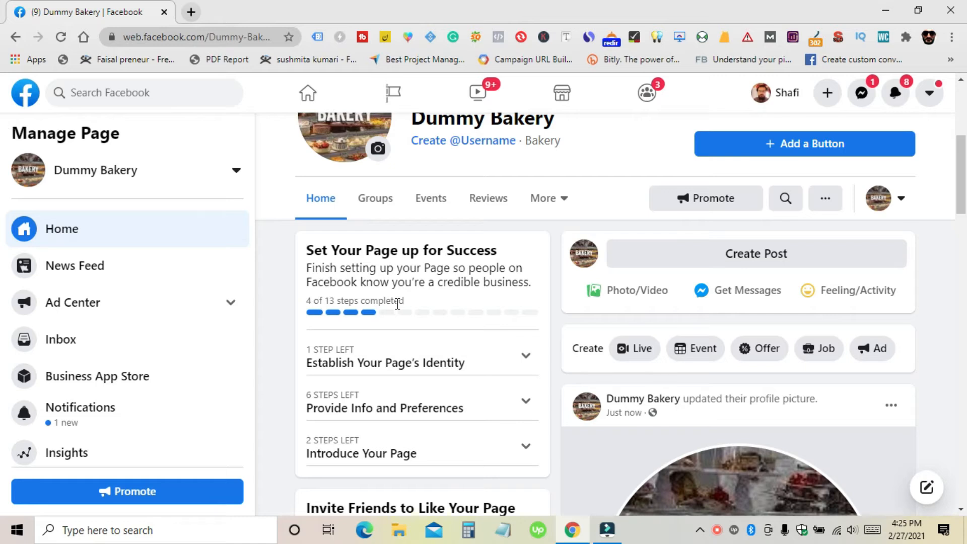
scroll(398, 303, "down", 10)
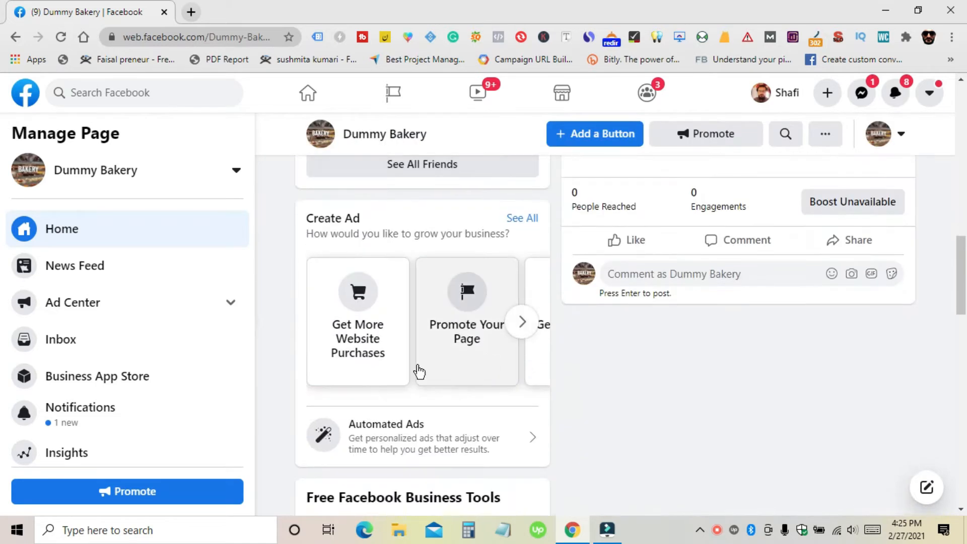
scroll(190, 391, "down", 3)
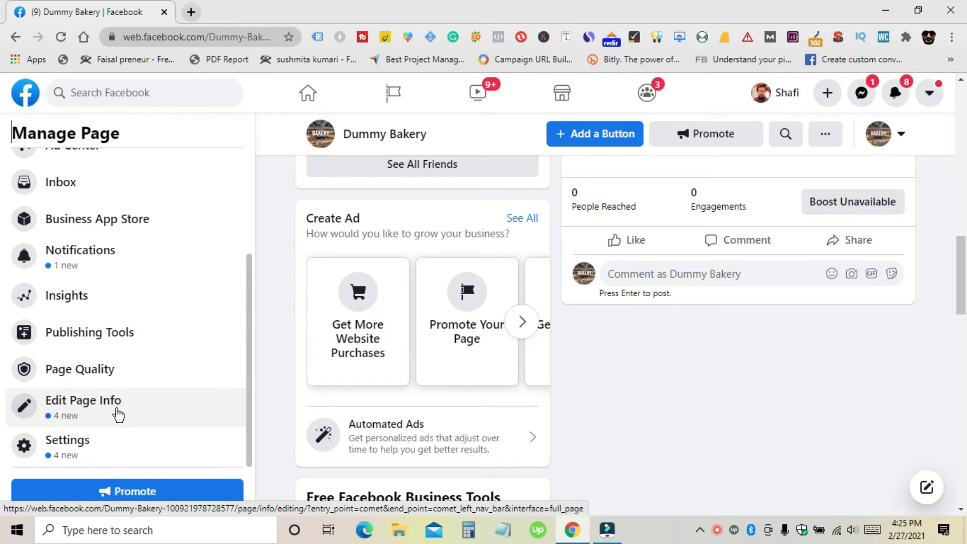
left_click(118, 415)
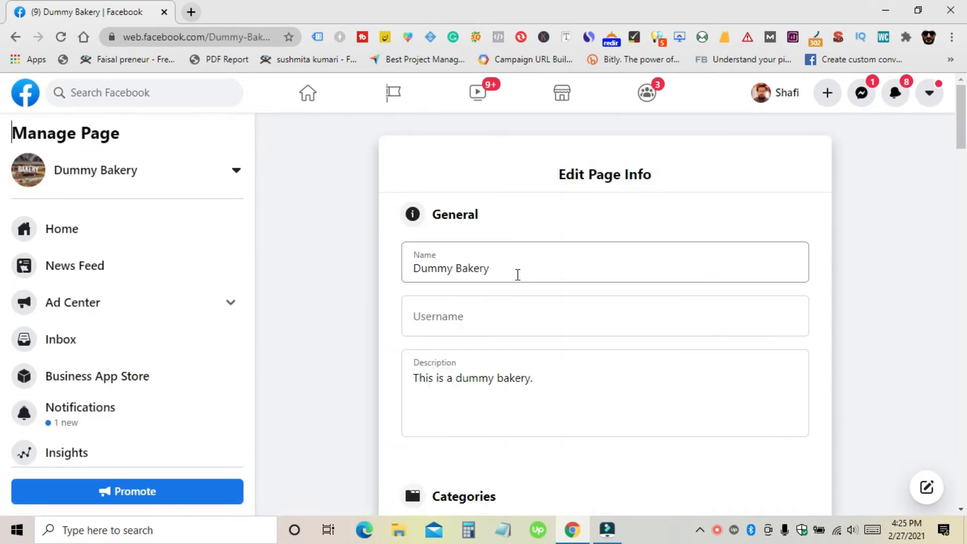
Step: Try 'dummybakery' and a retyped variant as the page username; both are rejected
left_click(501, 274)
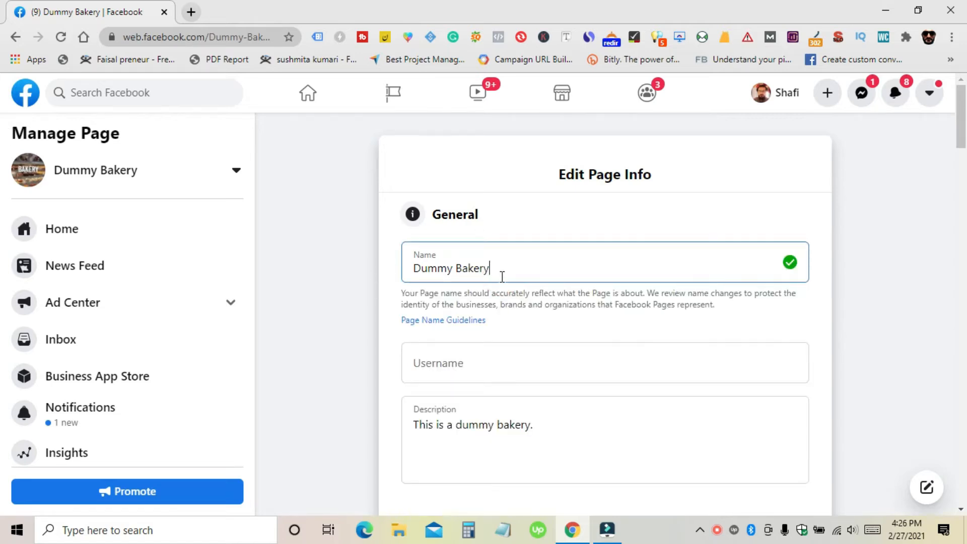
left_click(471, 370)
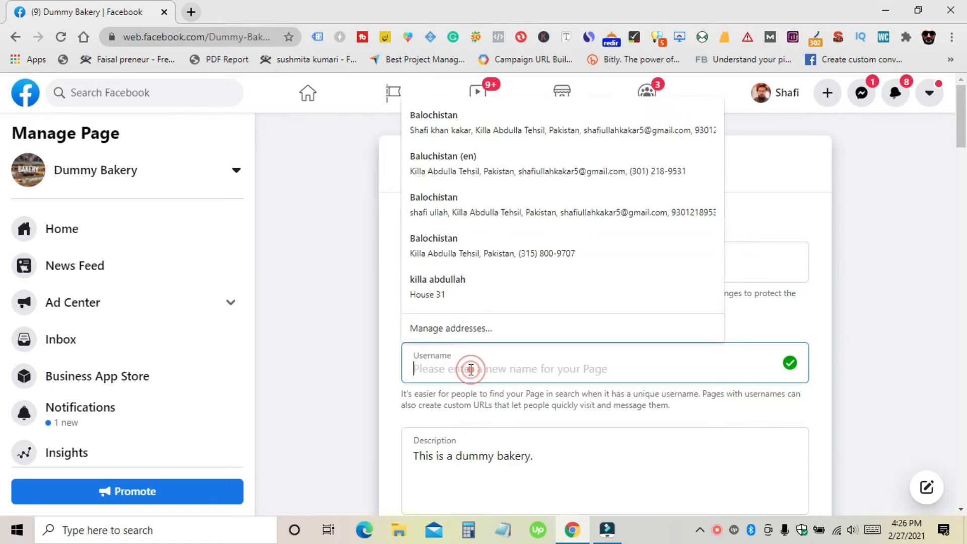
scroll(471, 370, "down", 1)
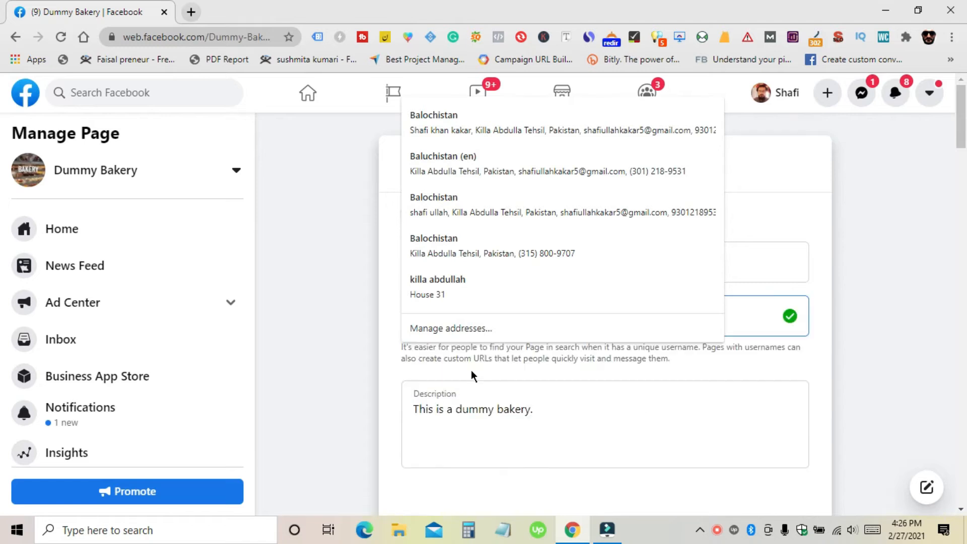
type("d")
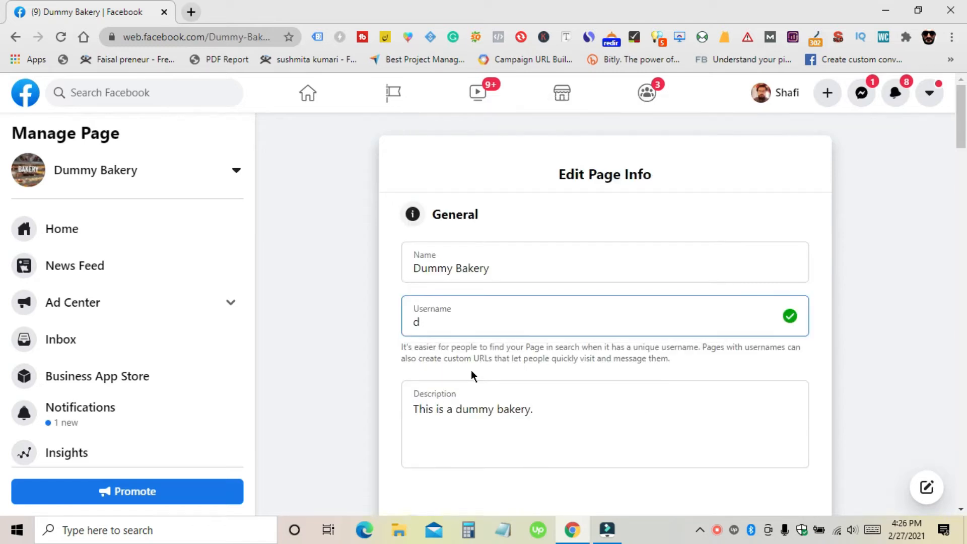
type("ummybakery")
left_click(535, 371)
left_click(517, 318)
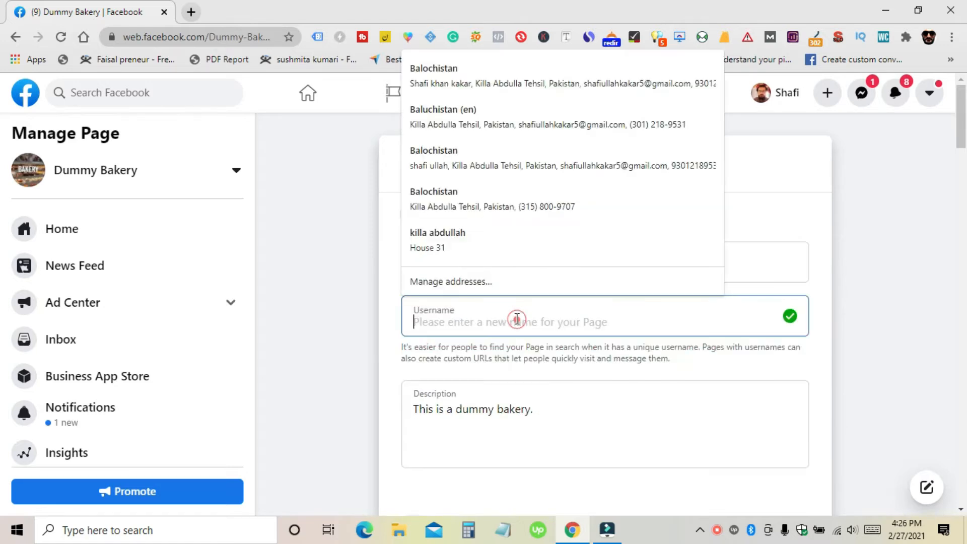
type("d")
type("ummybak")
type("eery")
key("BackSpace")
key("BackSpace")
key("BackSpace")
type("ry")
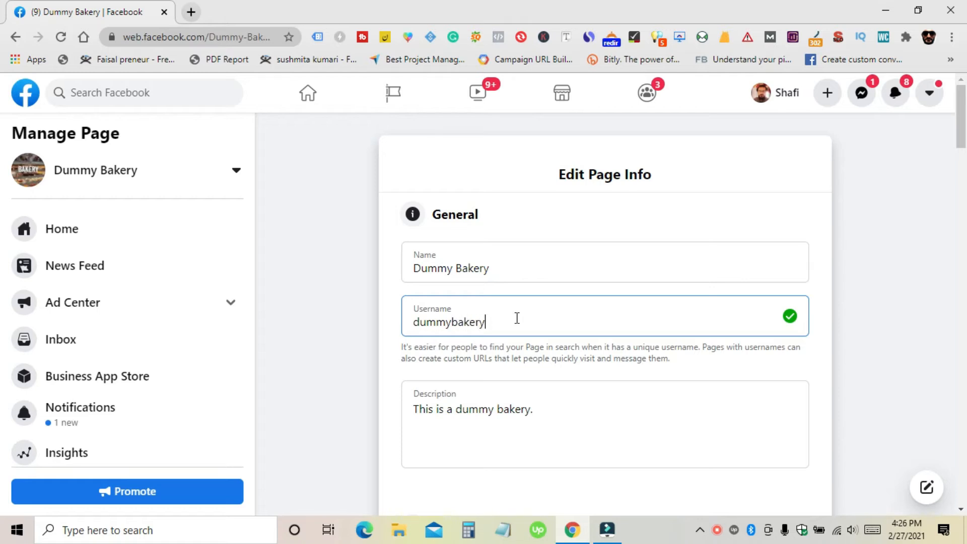
left_click(506, 347)
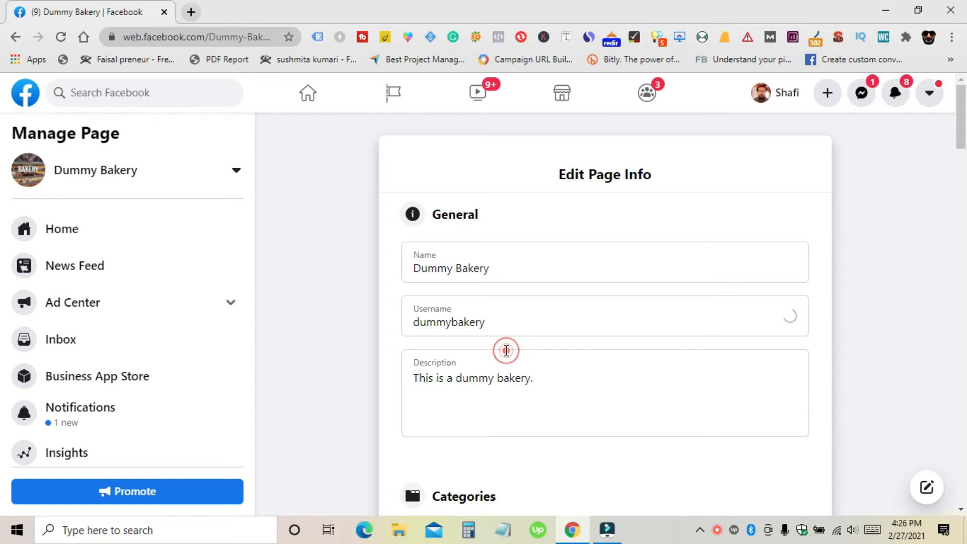
Step: Enter 'bakerydummy' as the username, correcting the typo, and save it
left_click(484, 319)
type("baker")
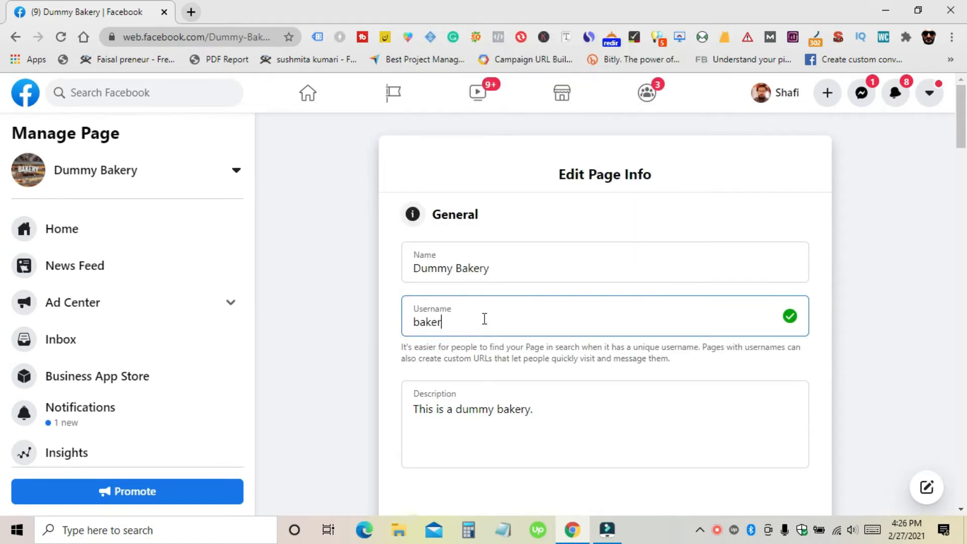
type("ydymmy")
left_click(463, 323)
key("BackSpace")
type("u")
left_click(483, 345)
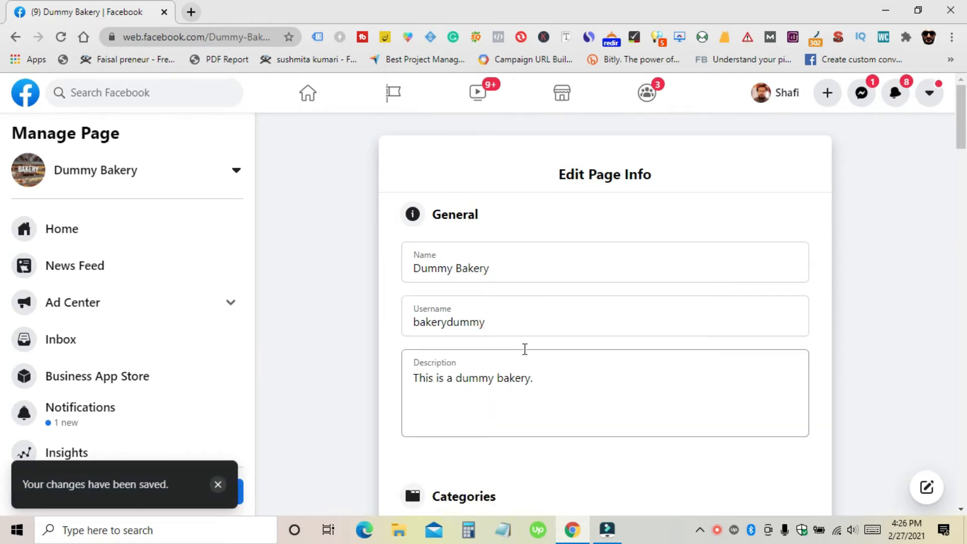
Step: In Contact, choose Pakistan (PK+92) as country code, enter the business phone number, and save
scroll(524, 349, "down", 1)
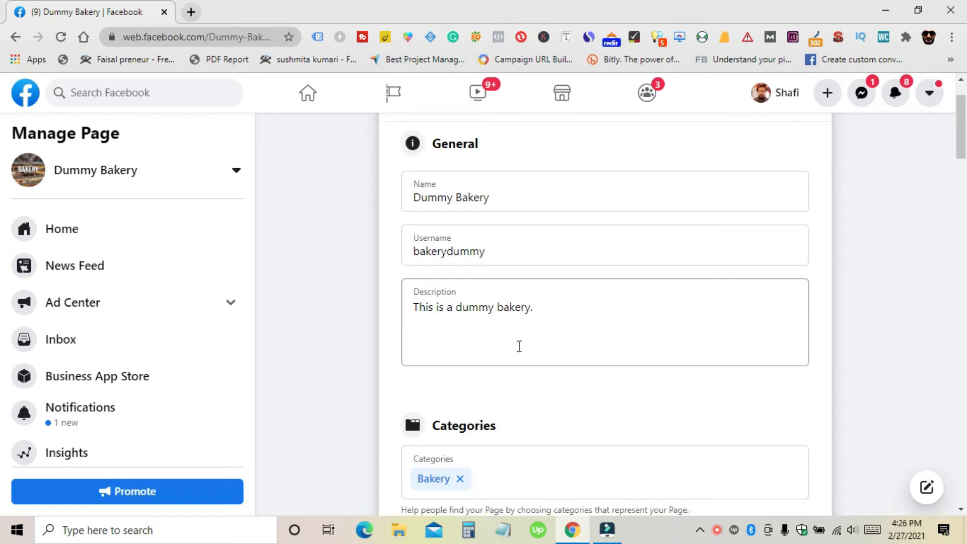
left_click(485, 307)
left_click(562, 319)
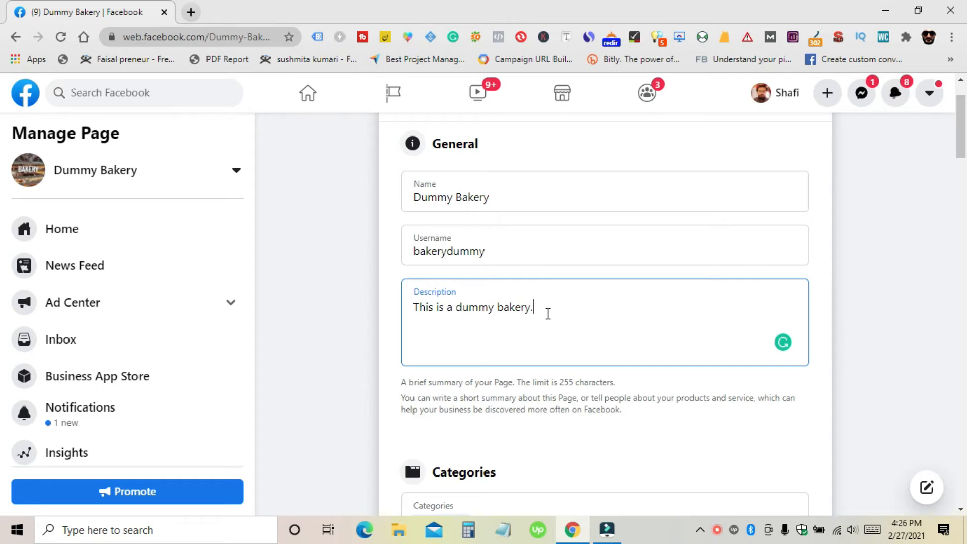
scroll(547, 313, "down", 5)
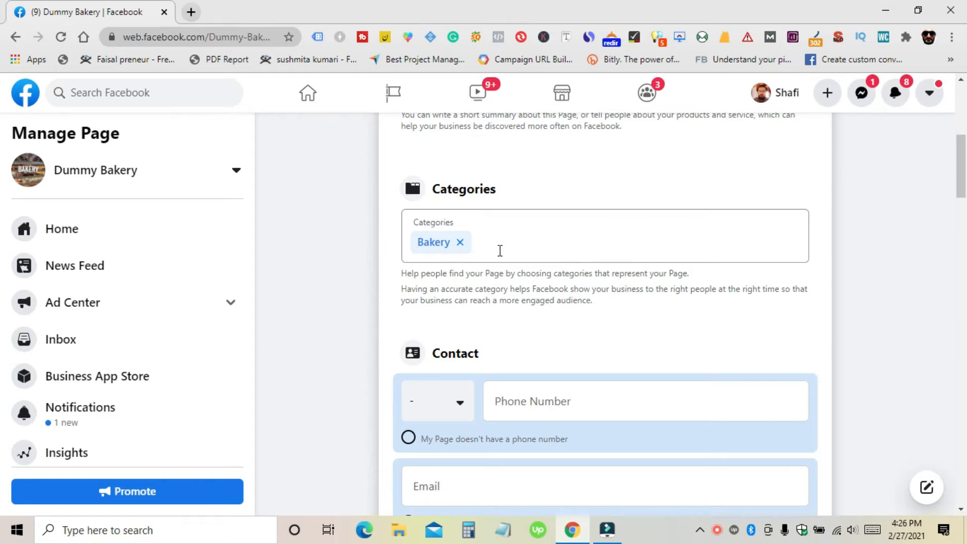
scroll(499, 246, "down", 3)
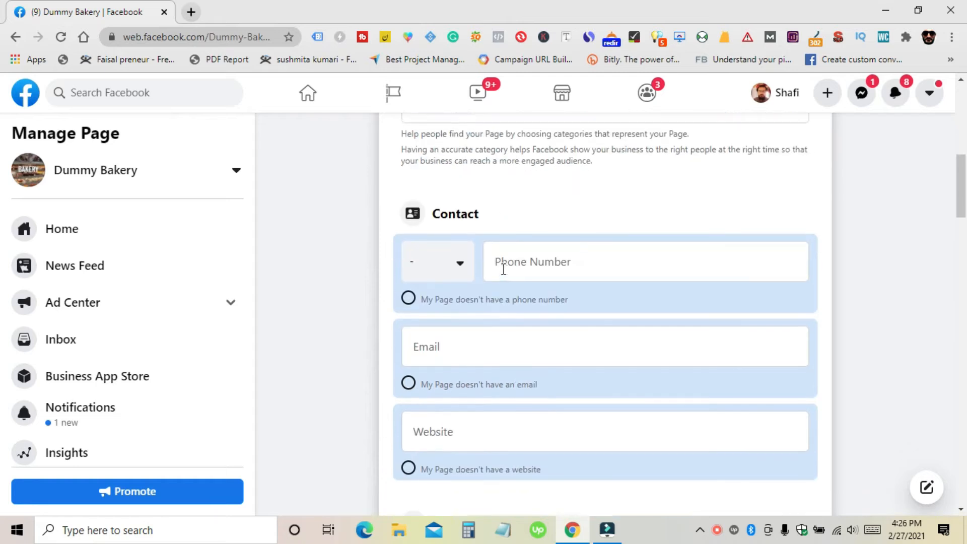
left_click(460, 264)
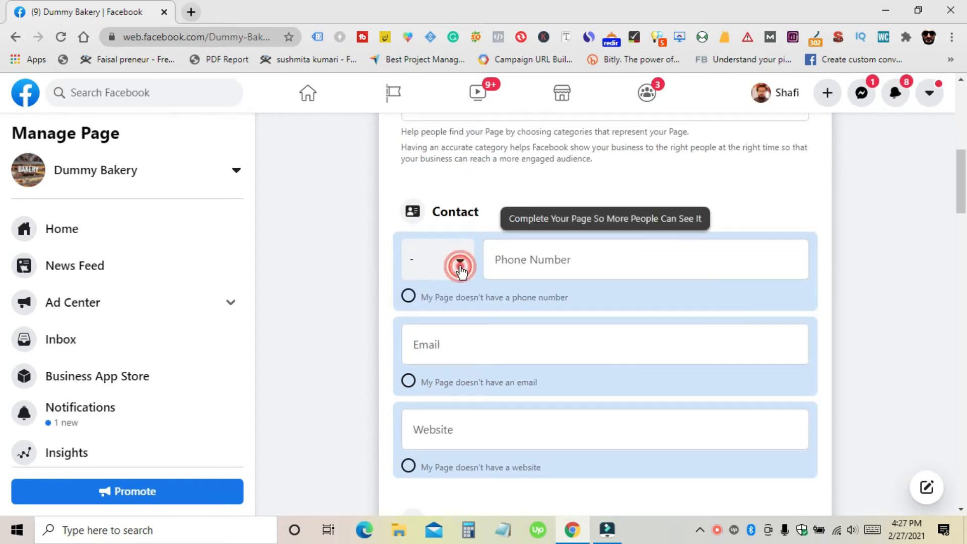
type("pak")
left_click(463, 325)
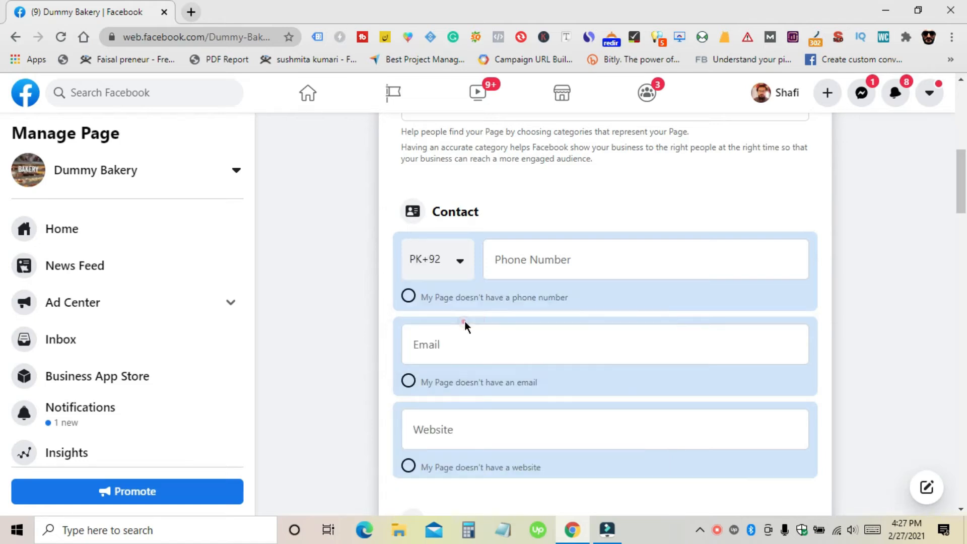
left_click(553, 270)
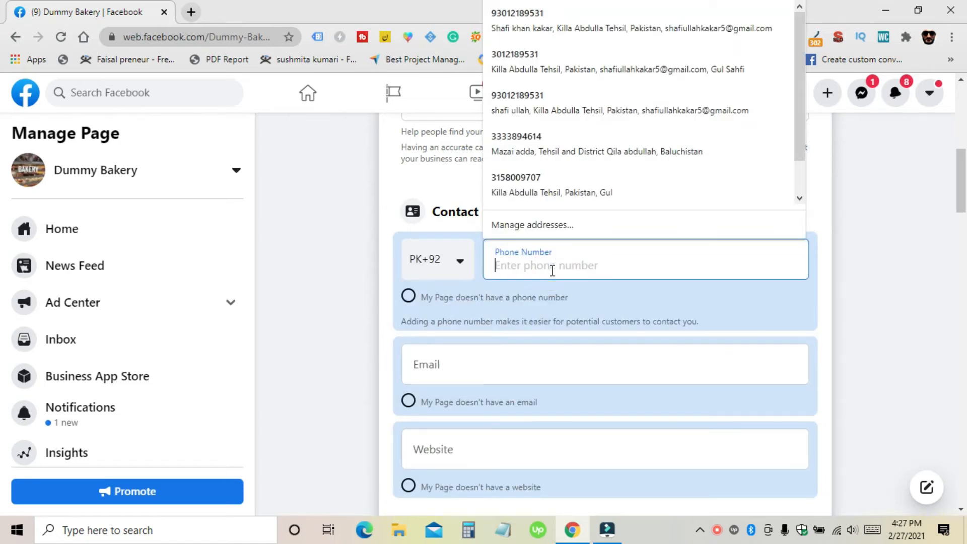
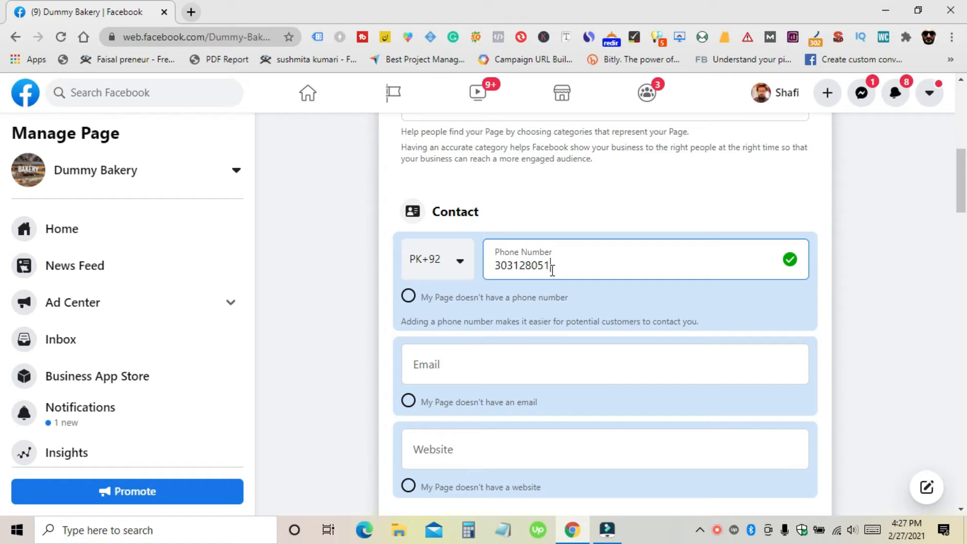
left_click(591, 292)
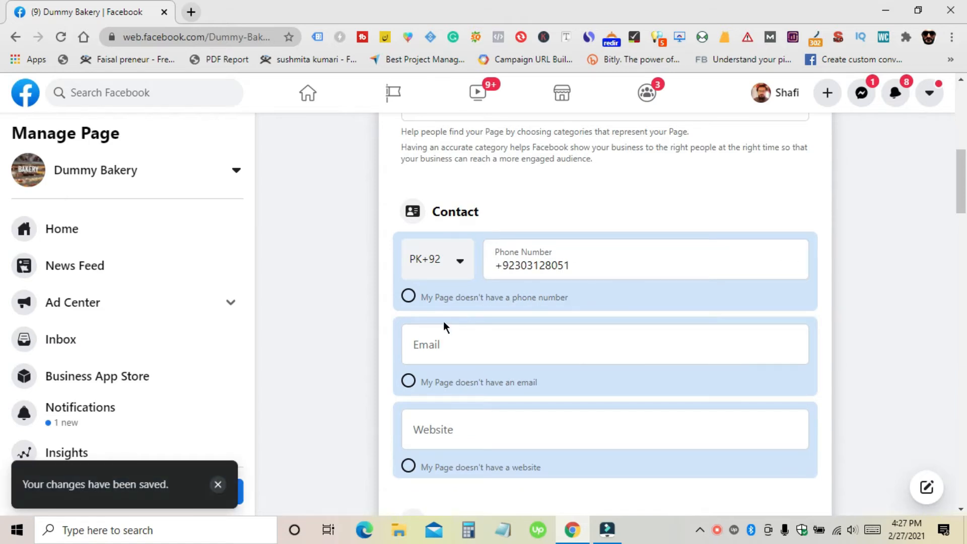
scroll(416, 308, "down", 1)
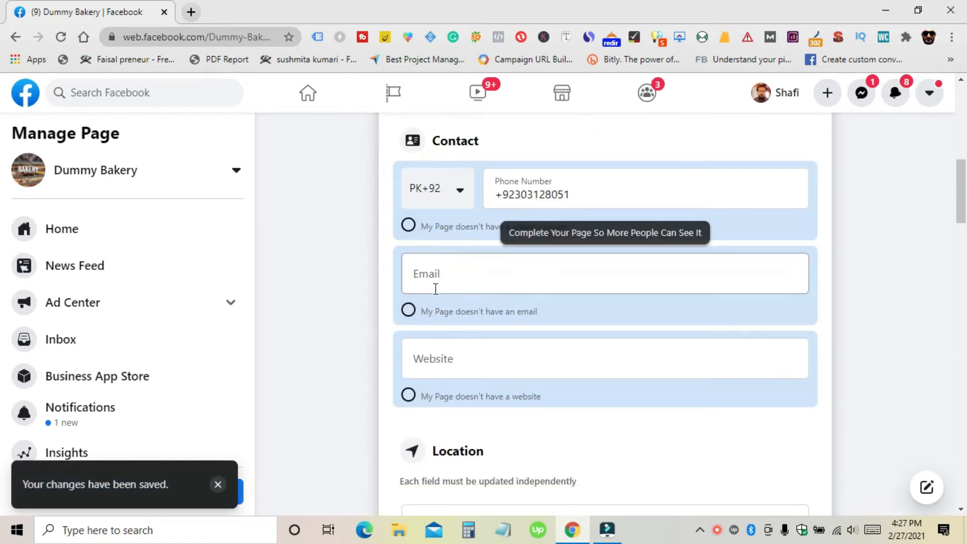
Step: Enter a Gmail contact address in the Email field and save it
left_click(448, 282)
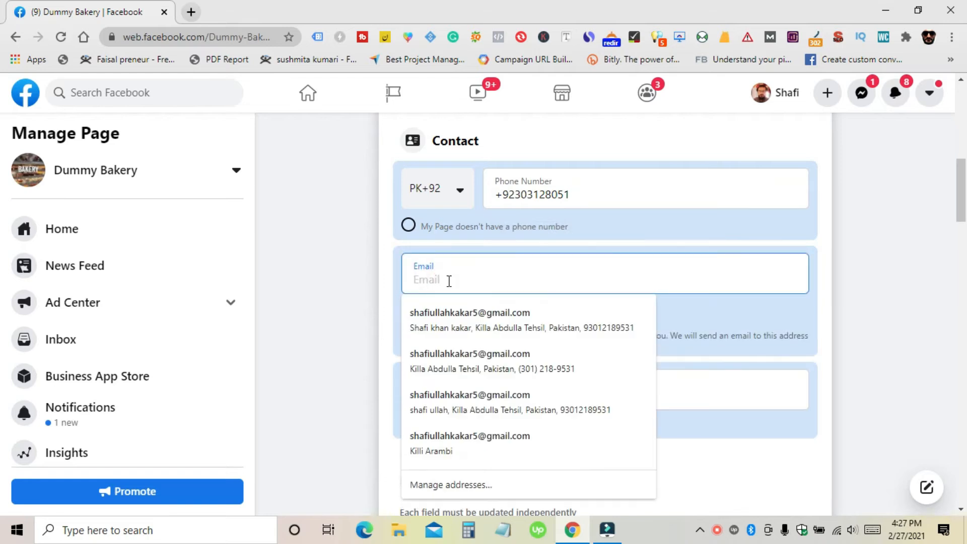
type("b")
key("BackSpace")
type("abc.com")
key("BackSpace")
key("BackSpace")
key("BackSpace")
key("BackSpace")
key("BackSpace")
key("BackSpace")
key("BackSpace")
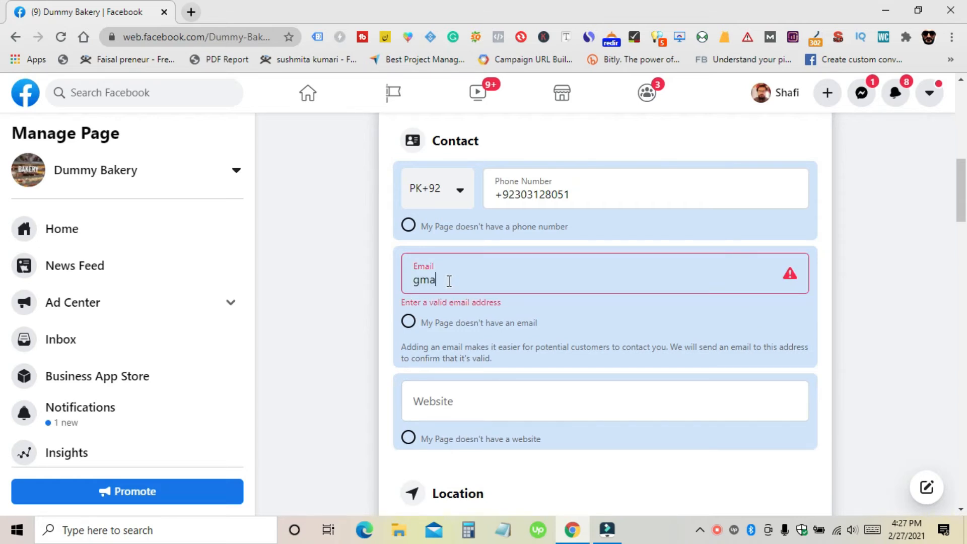
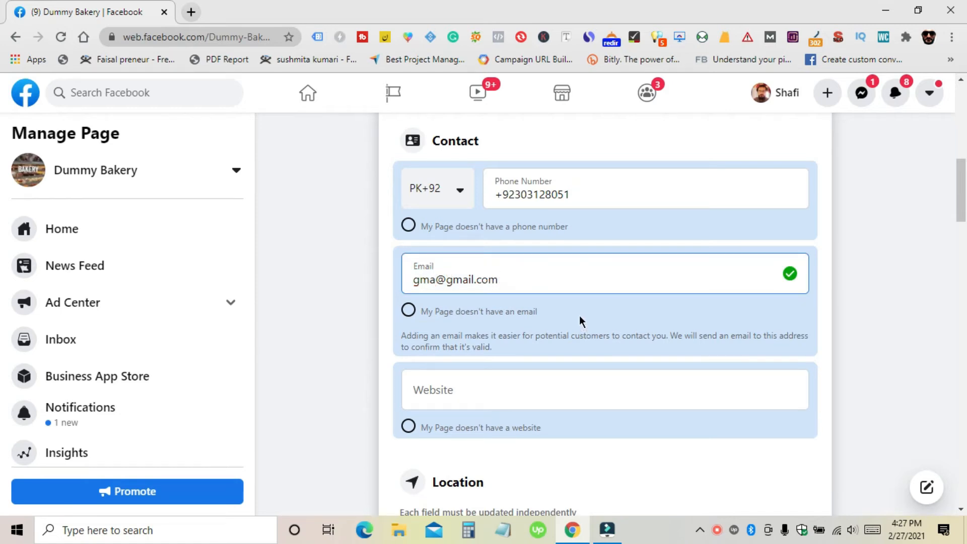
left_click(334, 321)
Step: Add abc.com as the page's website and save it
left_click(454, 360)
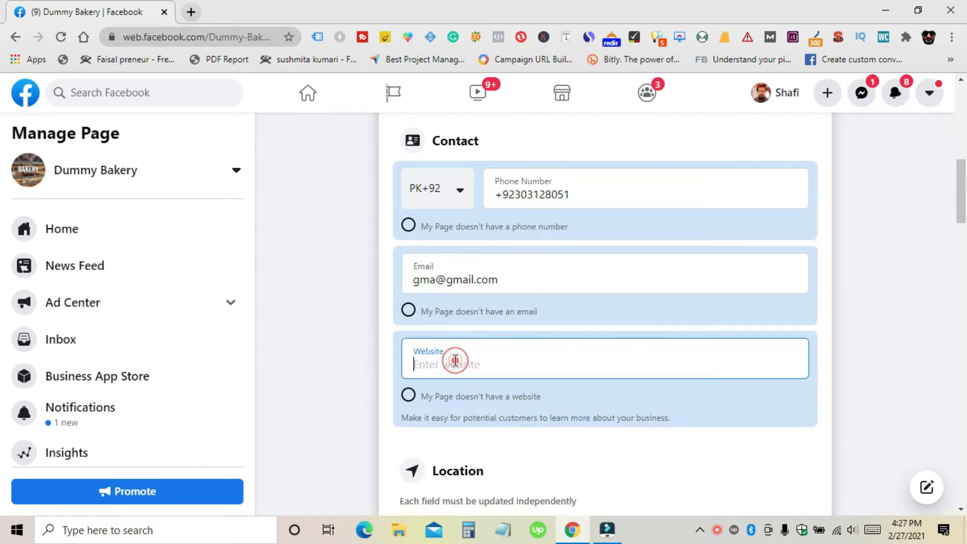
scroll(456, 343, "down", 1)
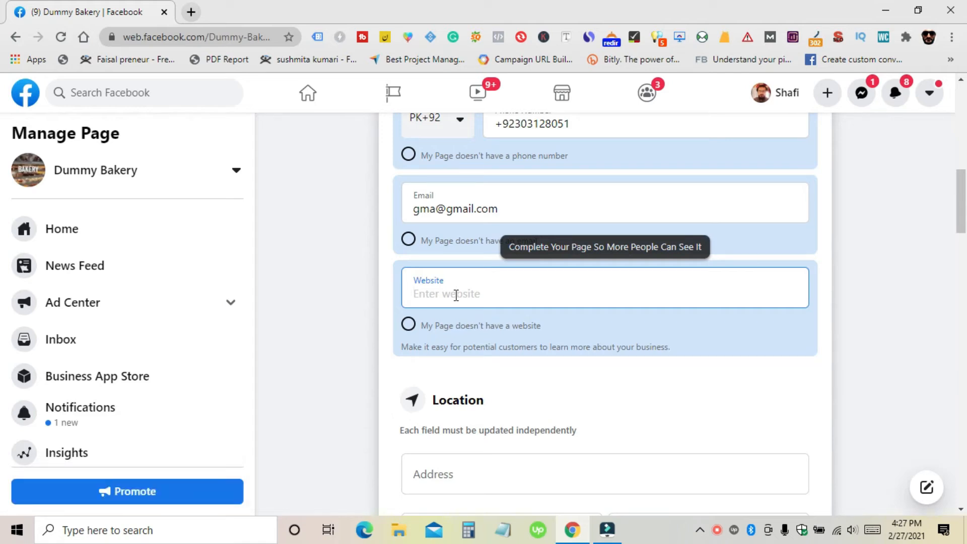
left_click(409, 325)
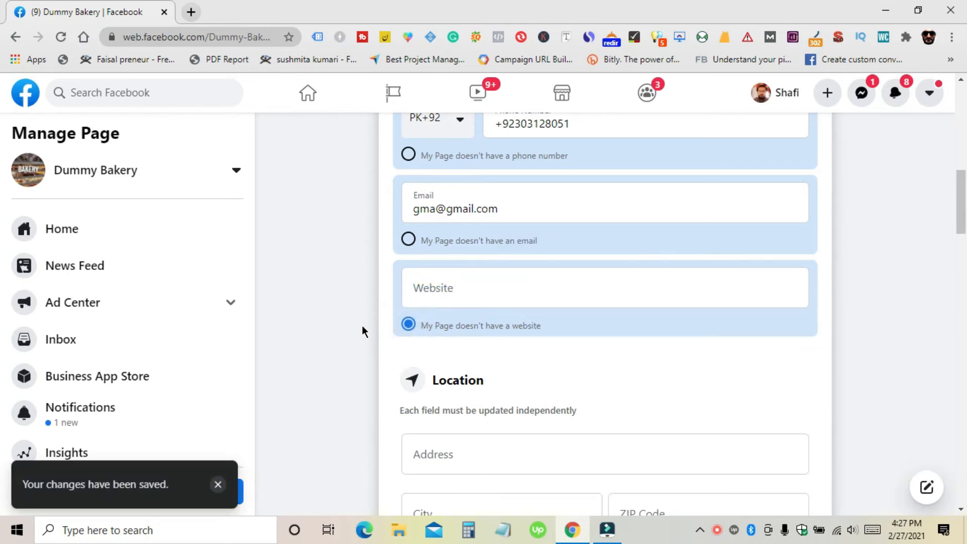
left_click(410, 325)
left_click(444, 293)
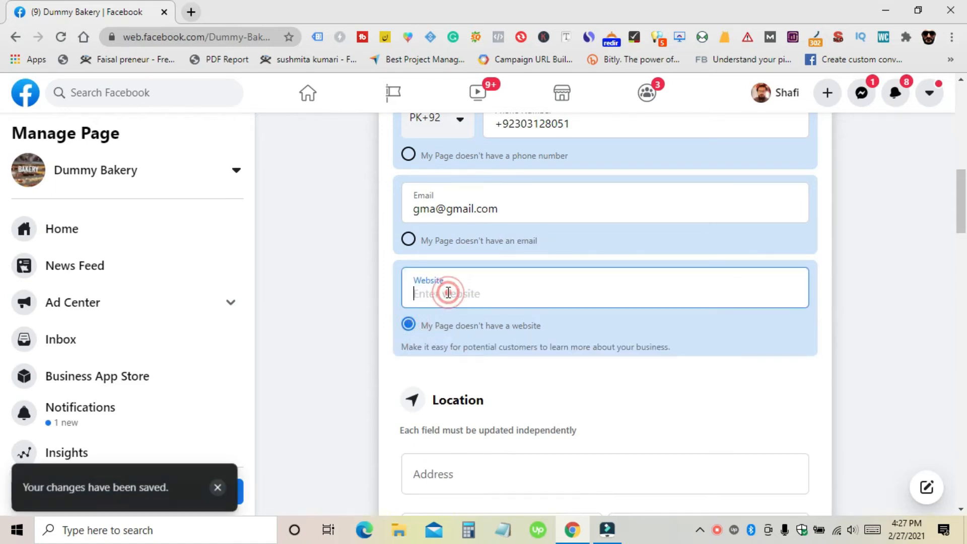
type("abc.cpn")
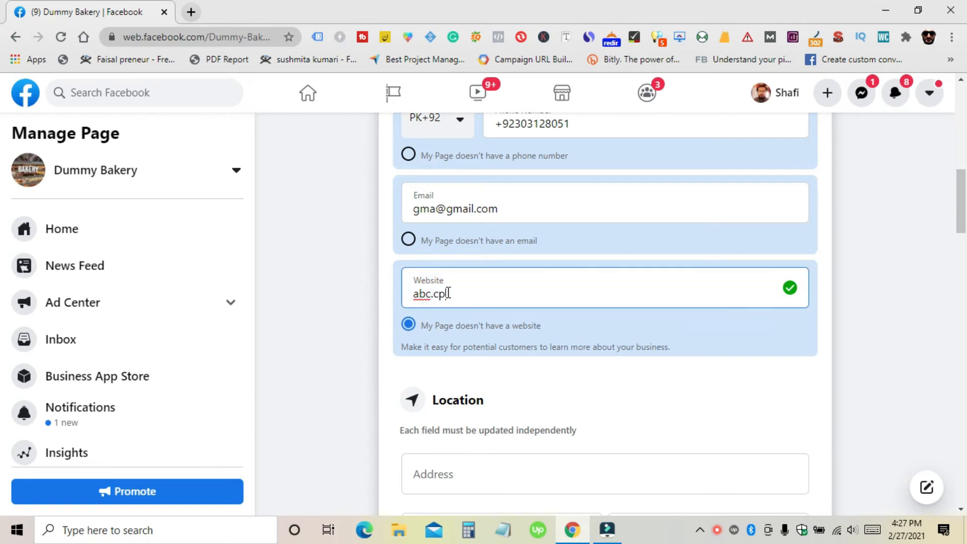
key("BackSpace")
key("BackSpace")
type("om")
left_click(360, 355)
scroll(373, 338, "down", 5)
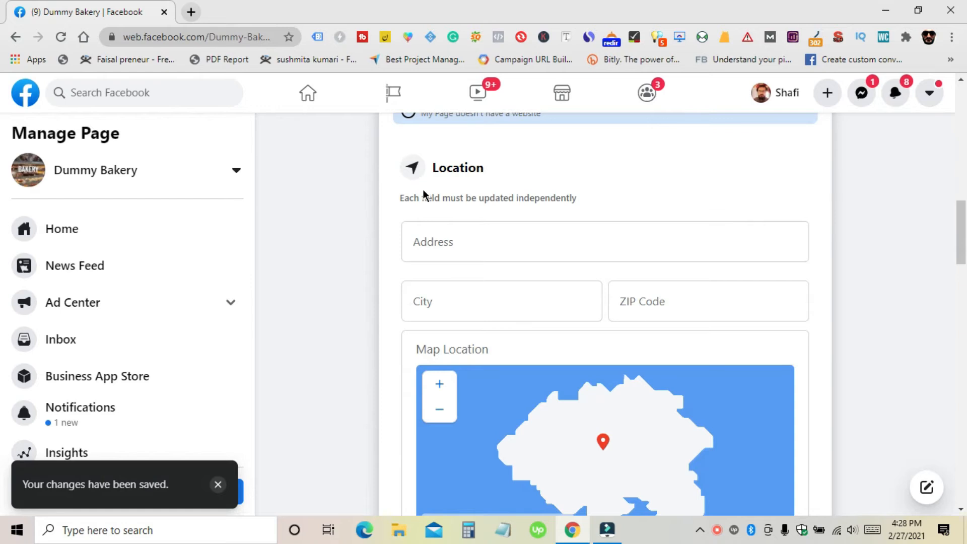
Step: Try filling the business address from a saved suggestion
left_click(440, 243)
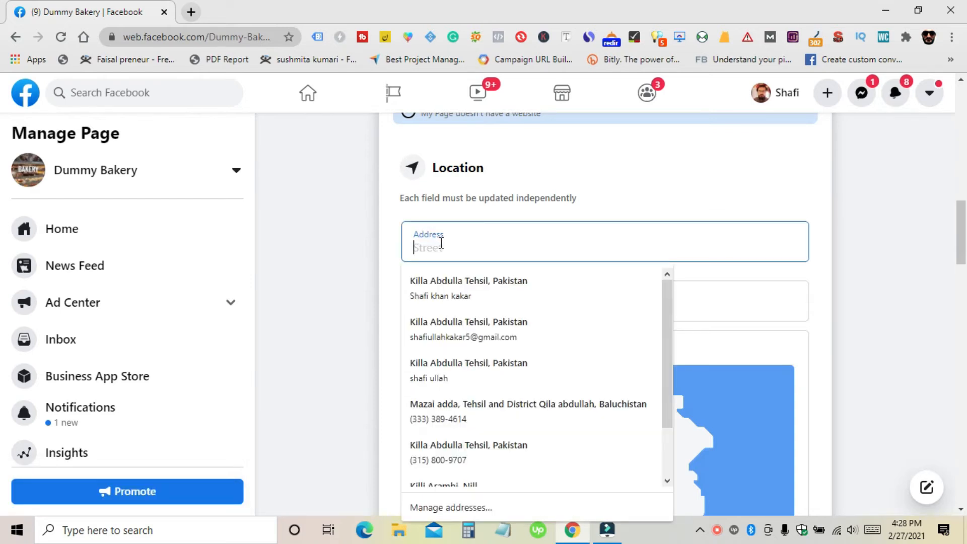
left_click(433, 279)
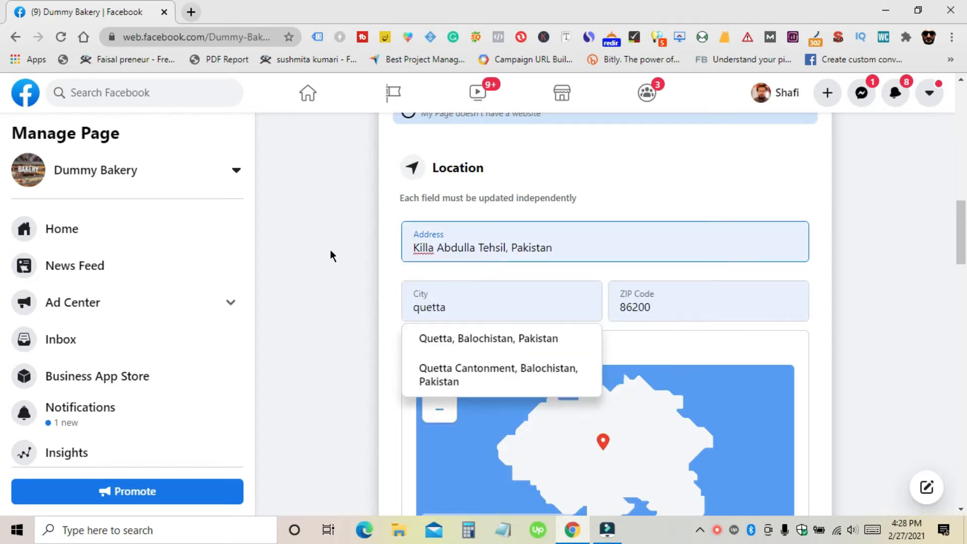
scroll(331, 249, "down", 1)
left_click(340, 270)
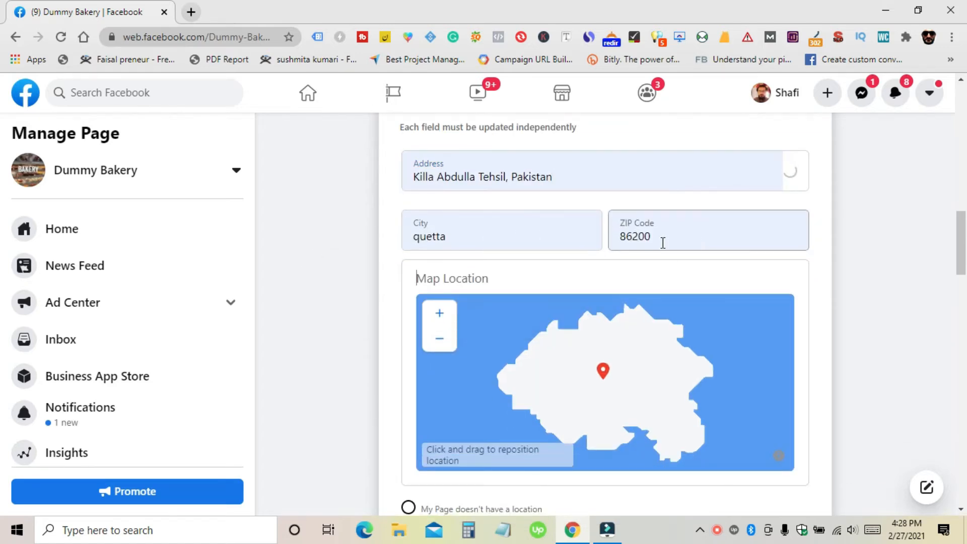
Step: Select "My Page doesn't have a location" in the location section
scroll(354, 233, "down", 7)
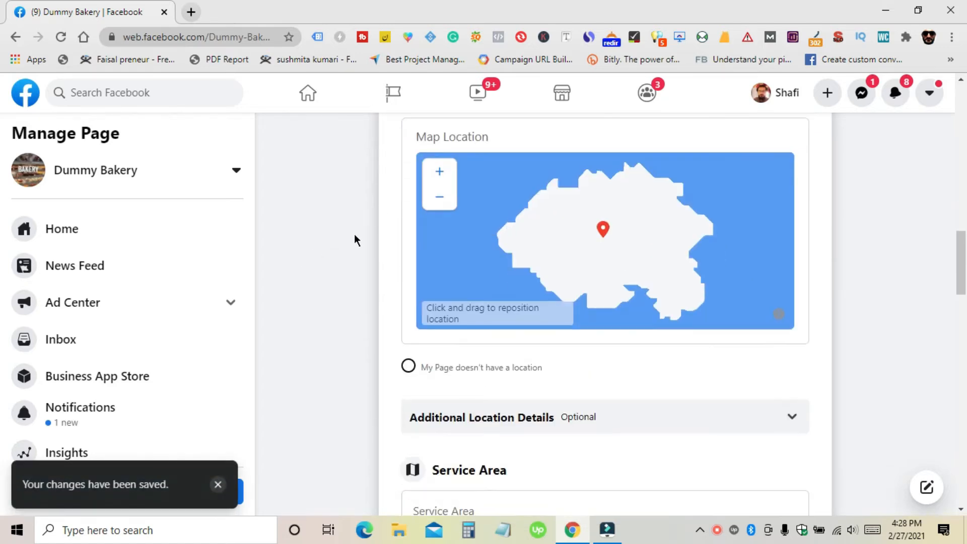
scroll(353, 210, "up", 4)
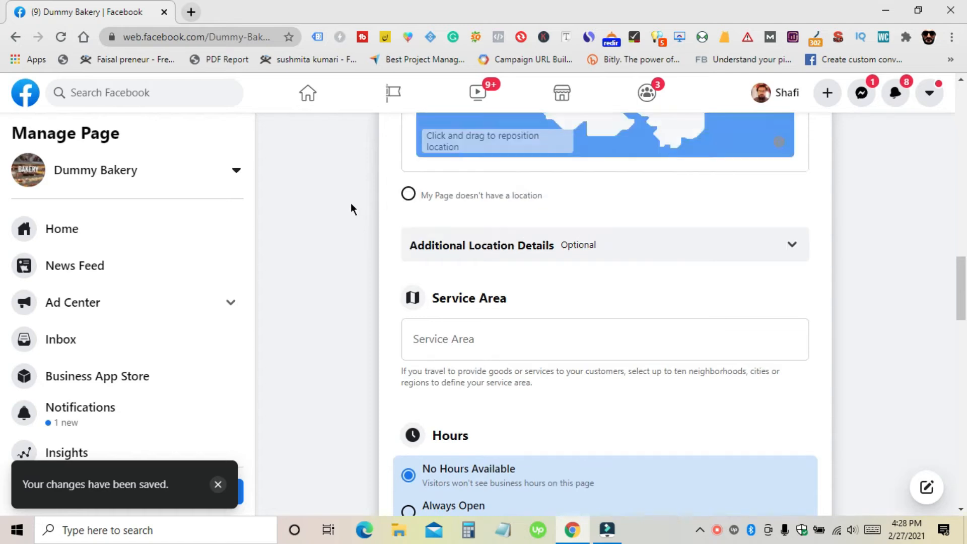
scroll(341, 169, "up", 3)
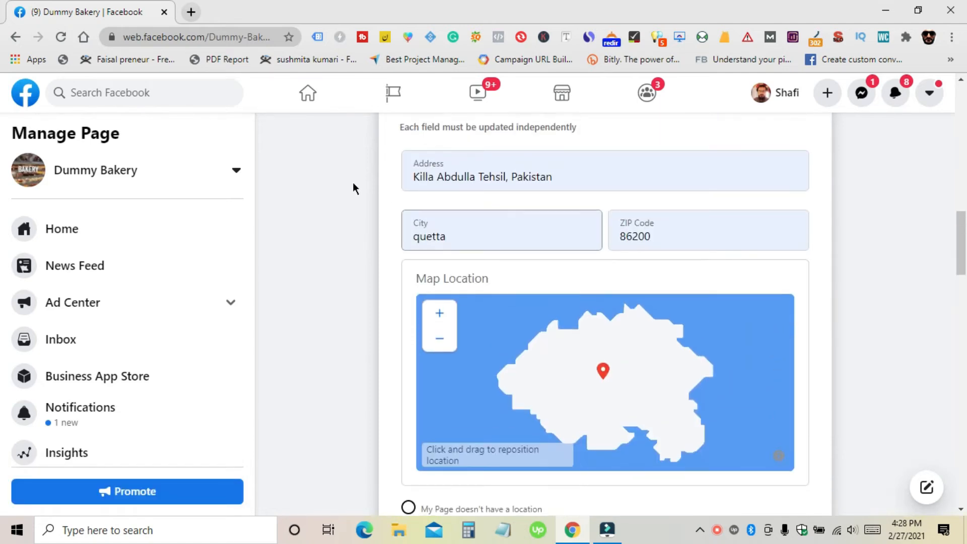
scroll(354, 189, "down", 4)
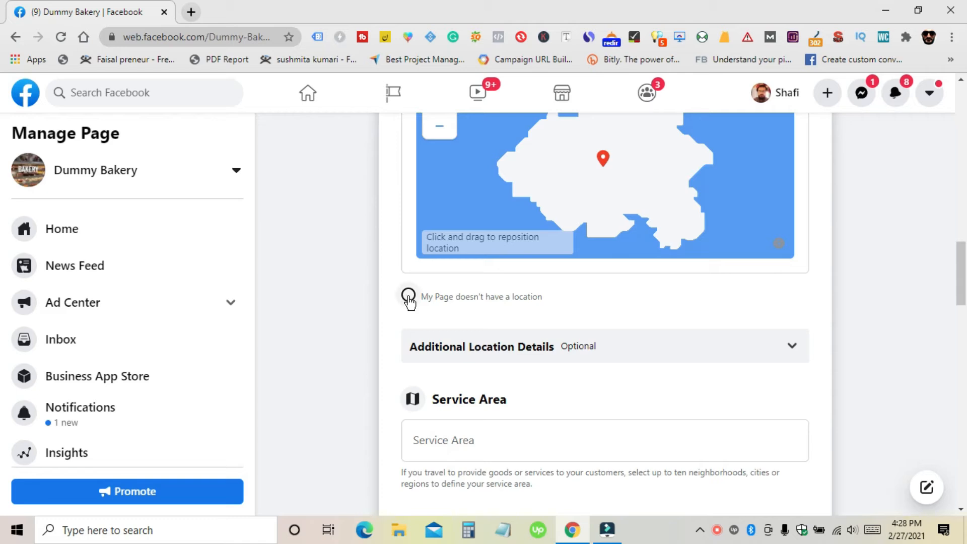
left_click(408, 299)
scroll(394, 297, "down", 4)
scroll(394, 297, "up", 1)
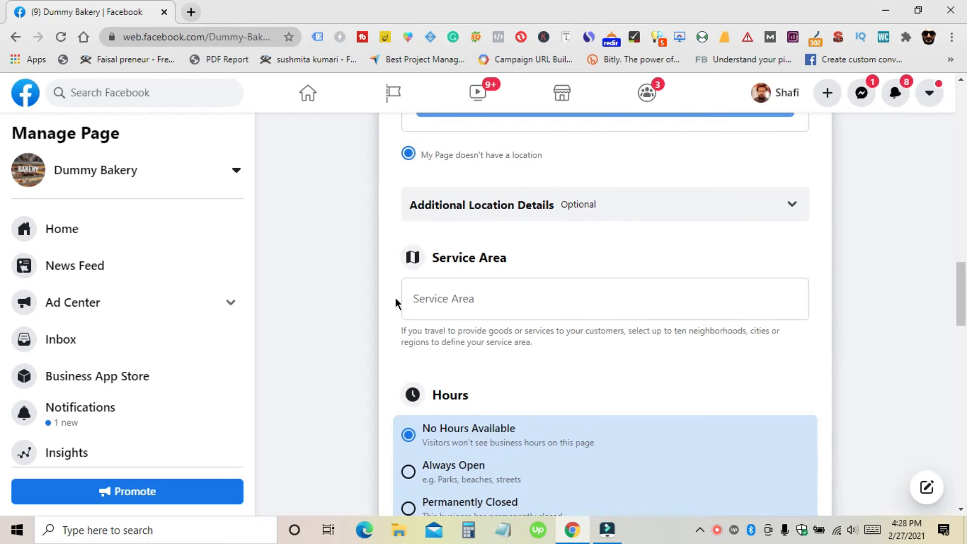
left_click(727, 196)
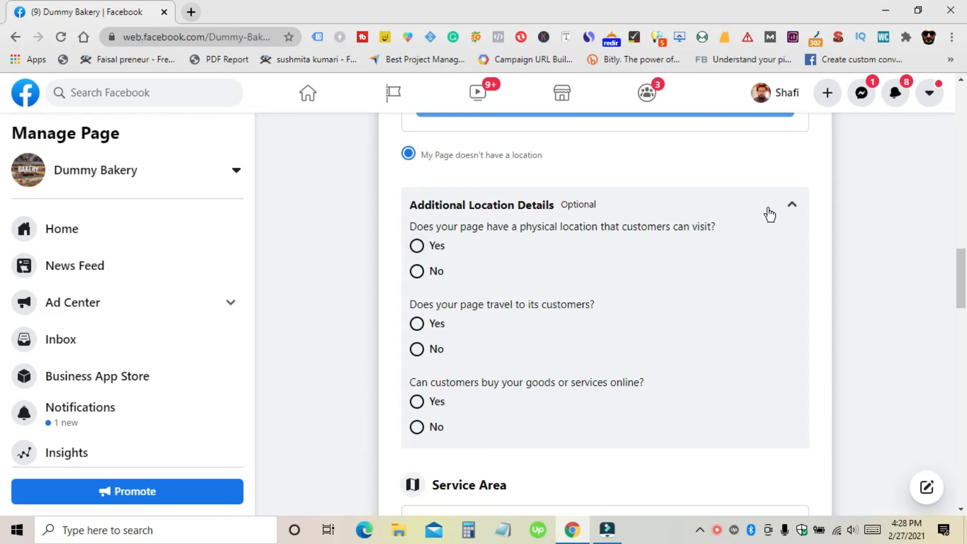
scroll(536, 264, "down", 3)
scroll(504, 280, "up", 2)
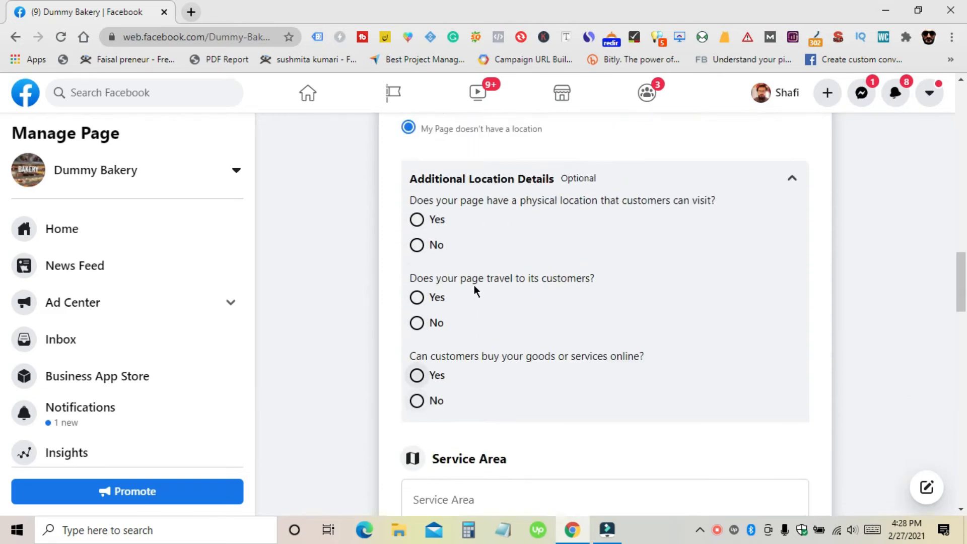
scroll(474, 285, "up", 2)
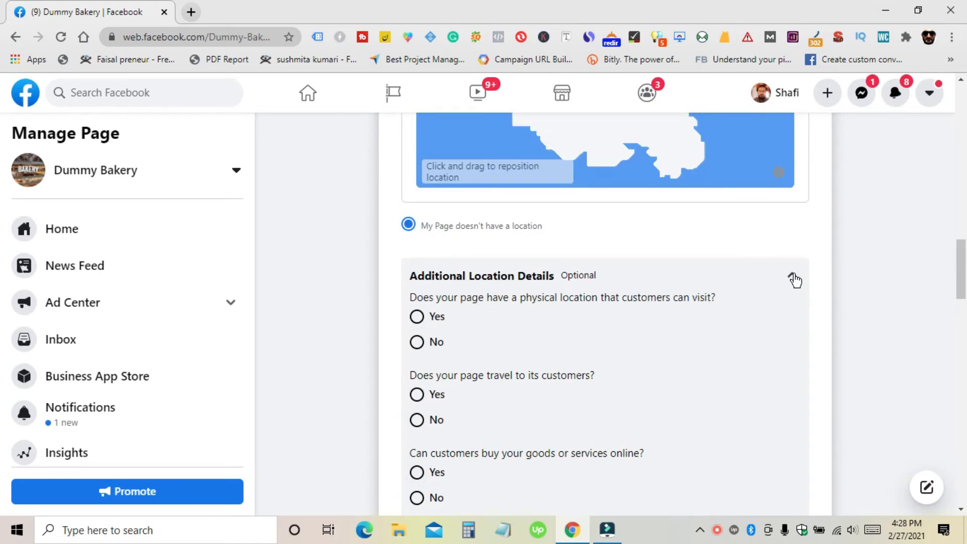
left_click(793, 278)
scroll(558, 293, "down", 1)
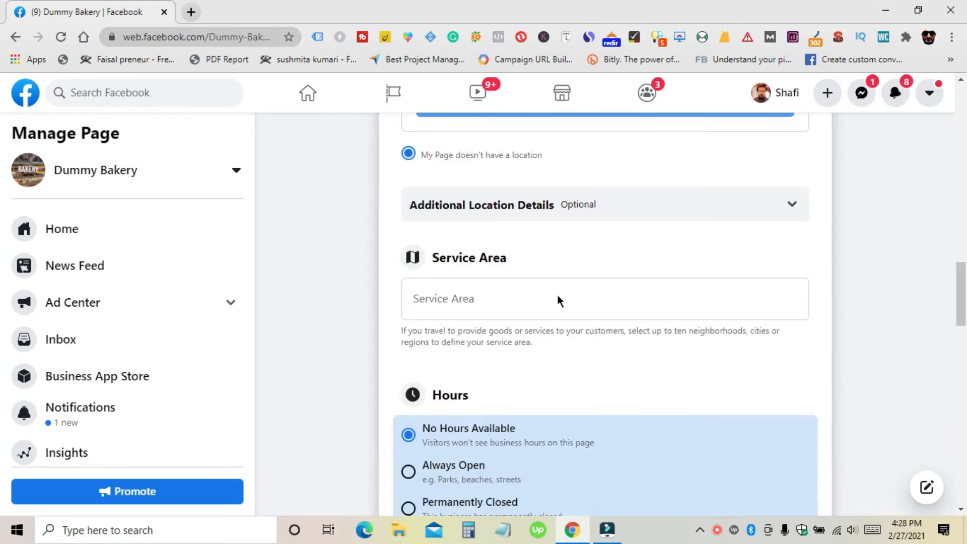
Step: Dismiss the saved address suggestions and expand the additional location questions
left_click(521, 288)
left_click(327, 328)
left_click(525, 309)
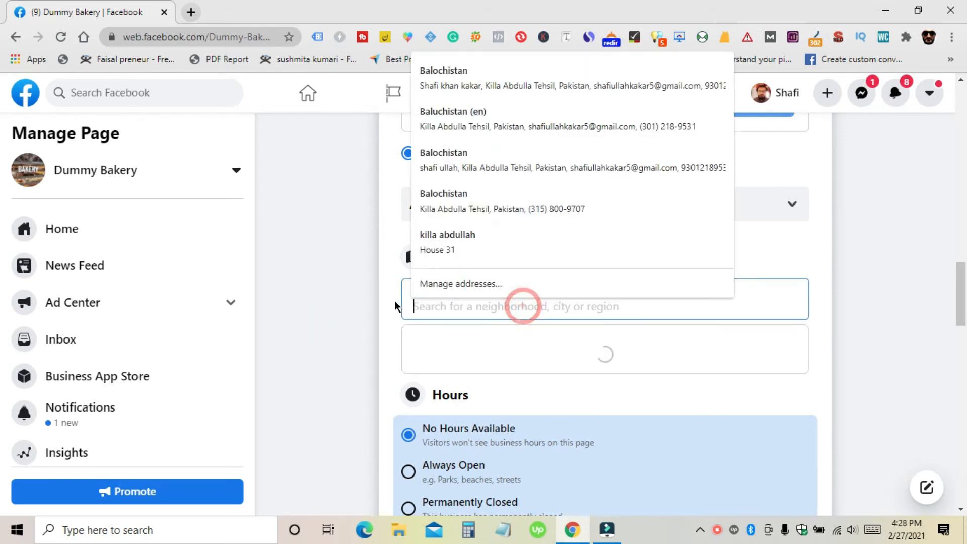
left_click(374, 302)
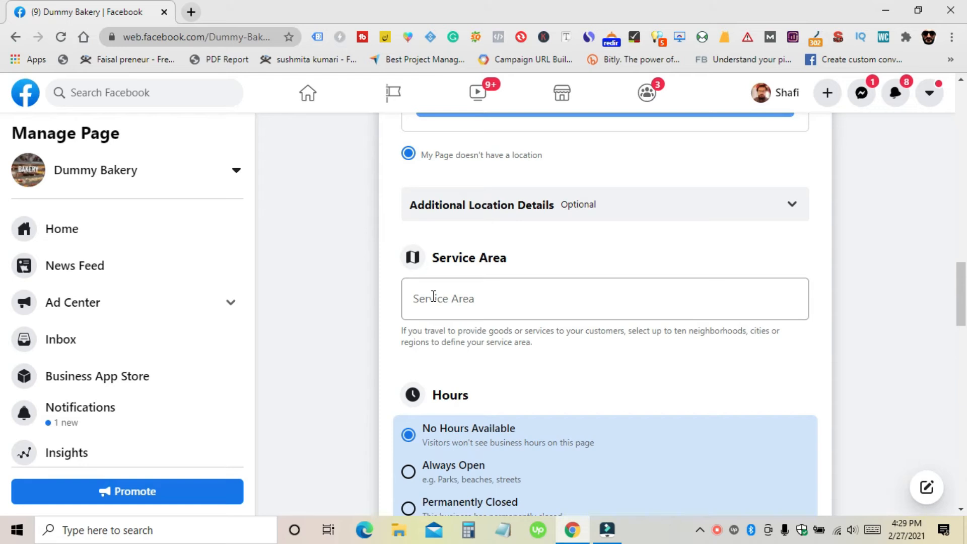
key("Tab")
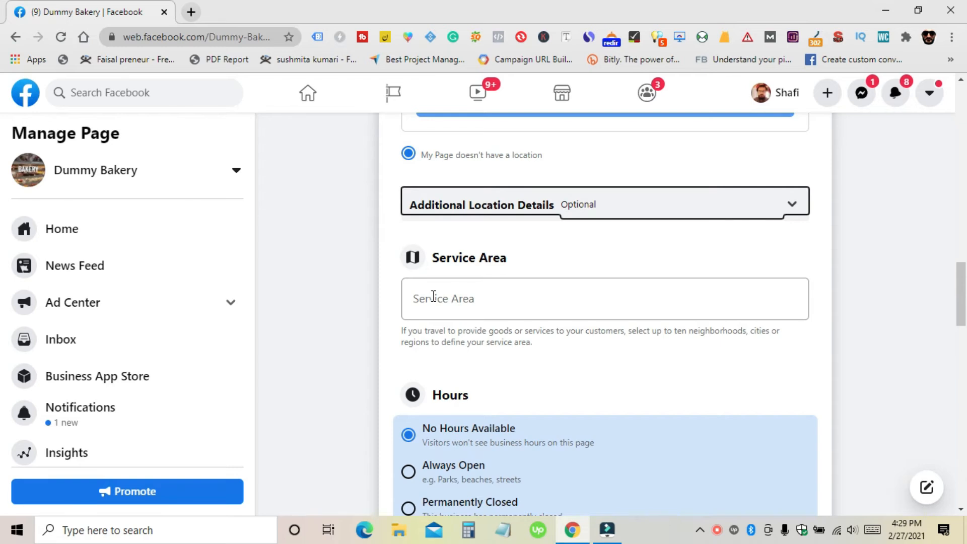
key("Return")
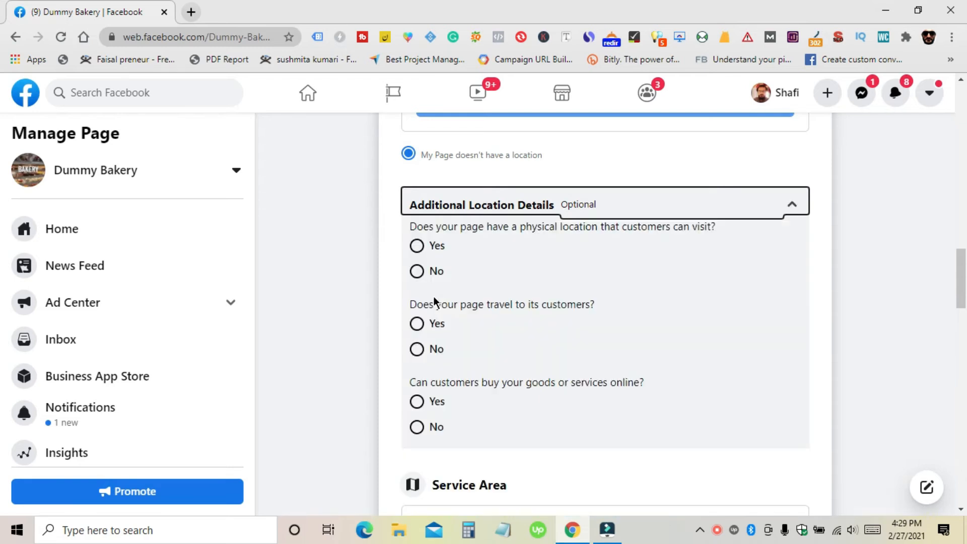
left_click(383, 305)
scroll(356, 304, "down", 5)
Step: Search 'karachi' and add Karachi Lines, Sindh, Pakistan as the service area
left_click(480, 242)
type("karachi")
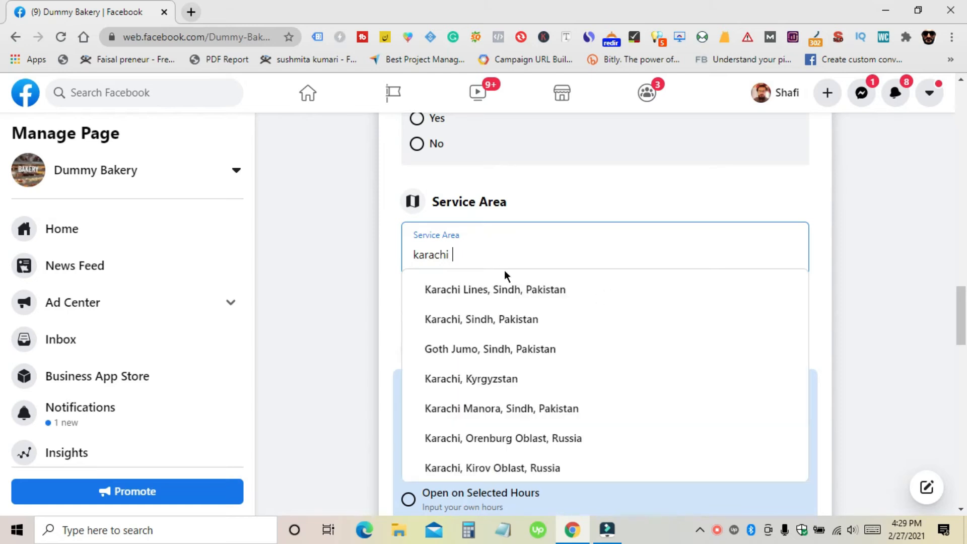
left_click(460, 293)
left_click(355, 313)
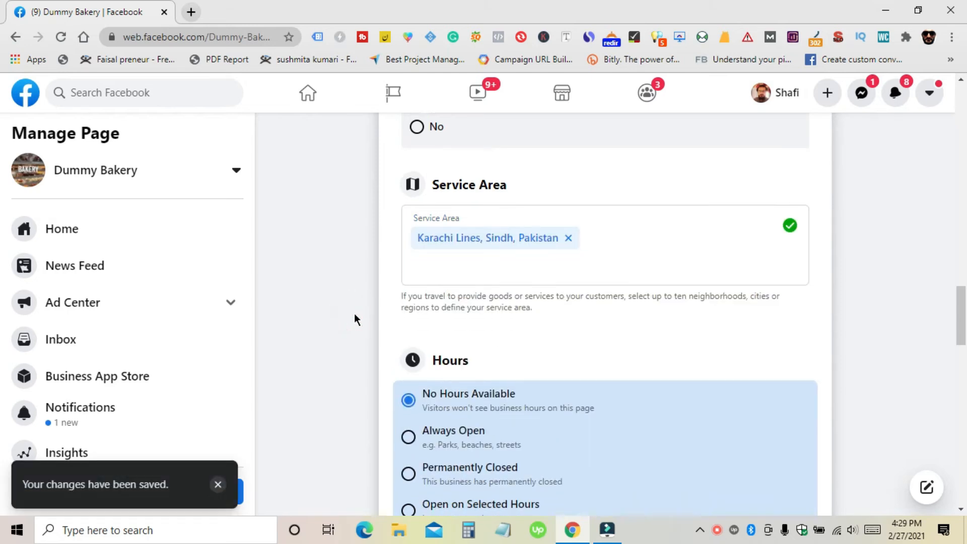
scroll(355, 314, "down", 3)
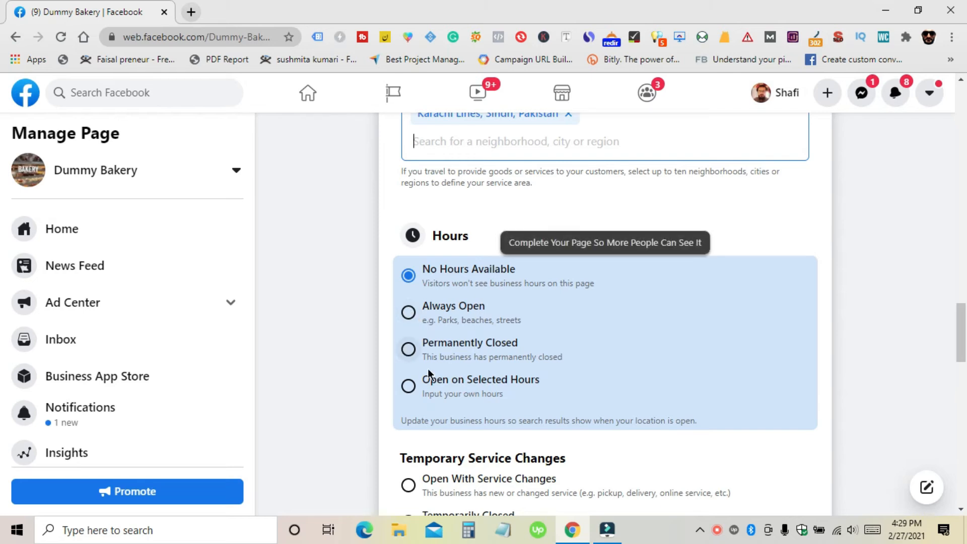
Step: Switch the Hours from Open on Selected Hours to Always Open
scroll(416, 397, "down", 4)
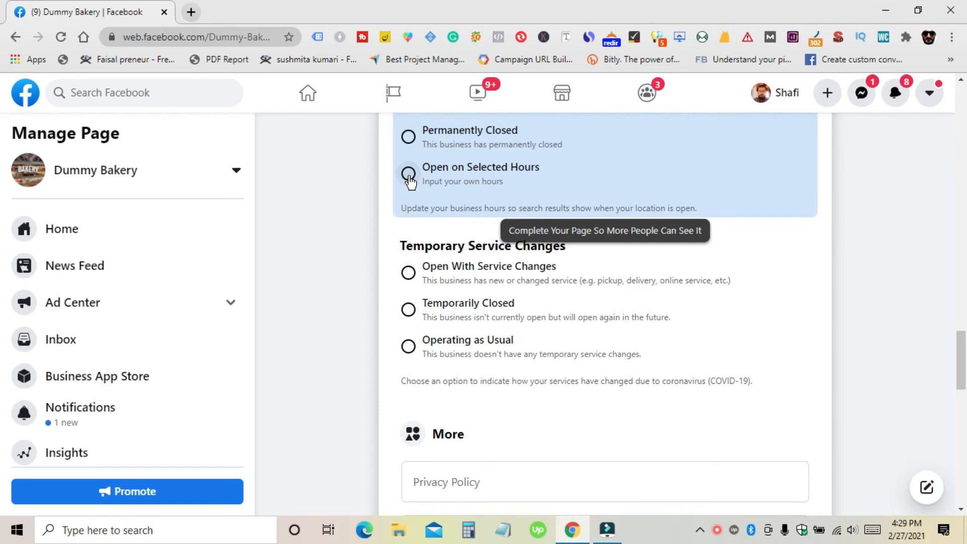
left_click(408, 174)
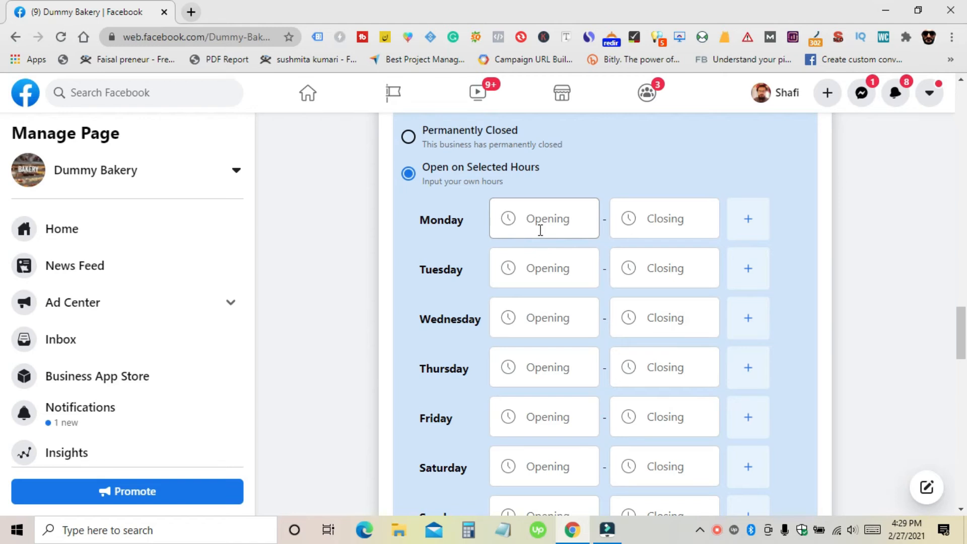
scroll(494, 244, "up", 4)
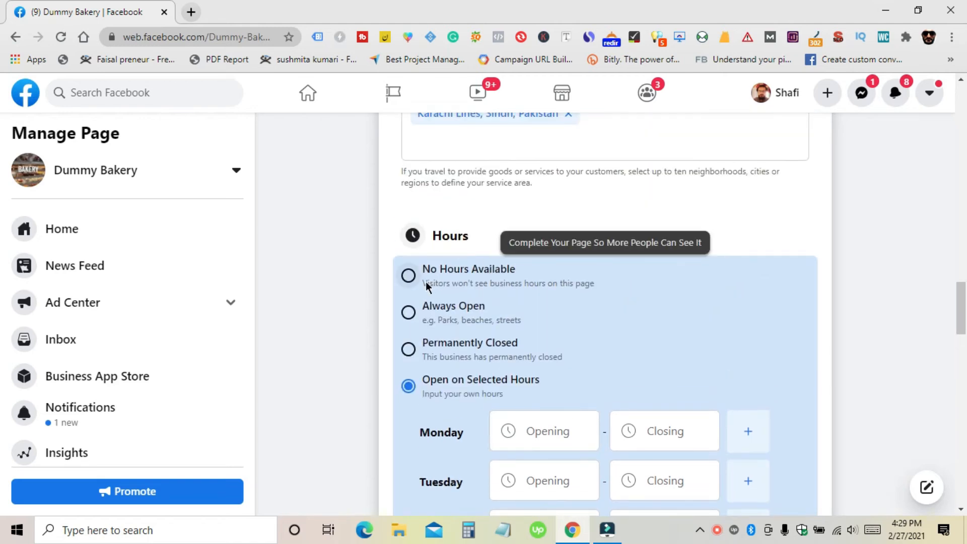
left_click(409, 316)
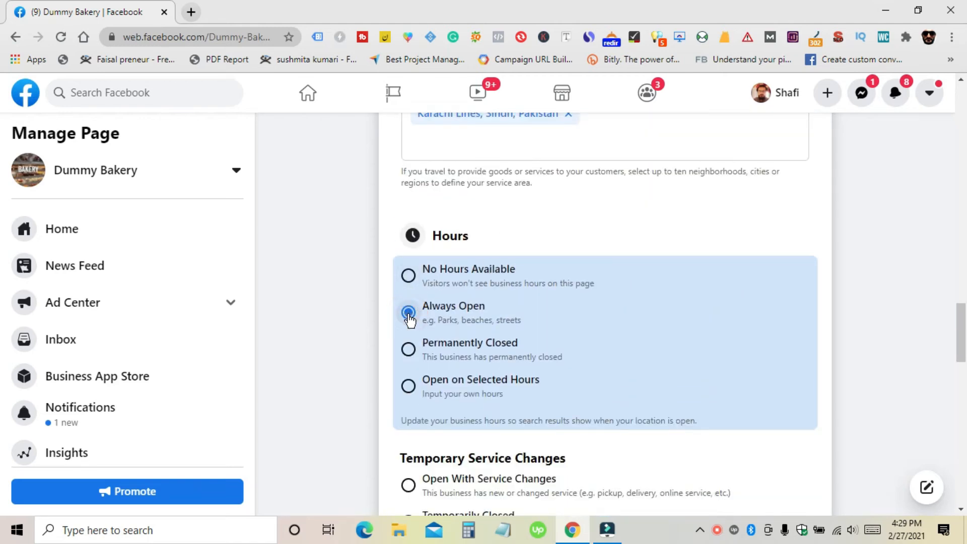
scroll(408, 317, "down", 3)
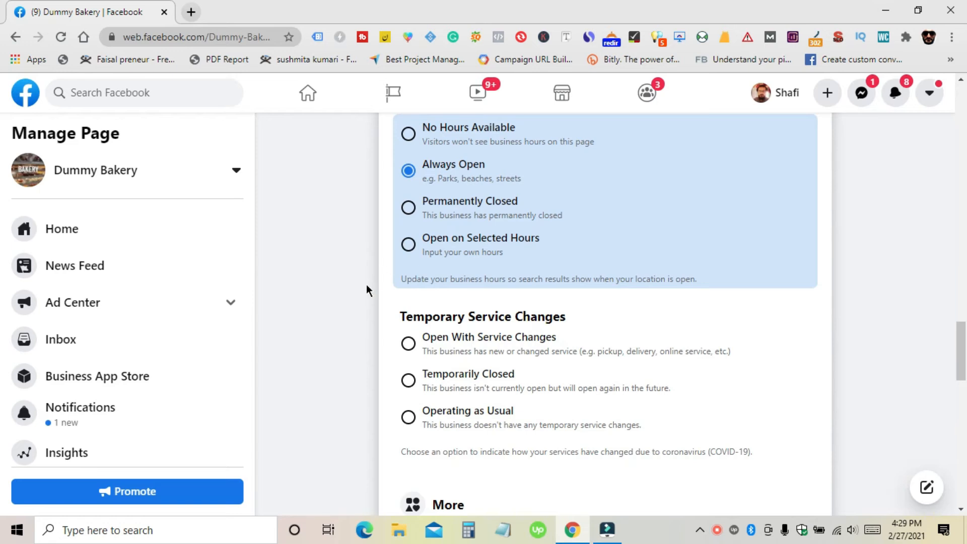
Step: Change the Price Range from Unspecified to Not Applicable
scroll(367, 282, "down", 3)
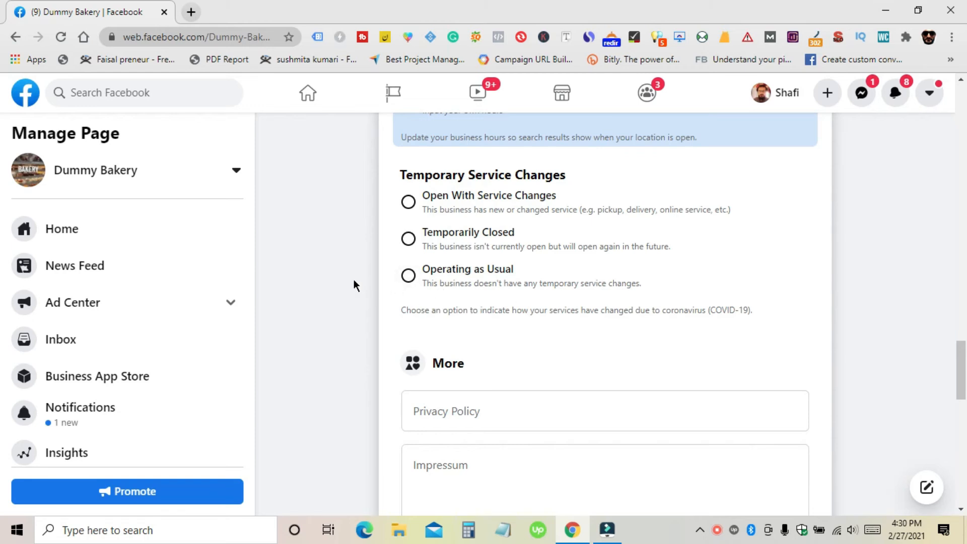
scroll(354, 282, "up", 1)
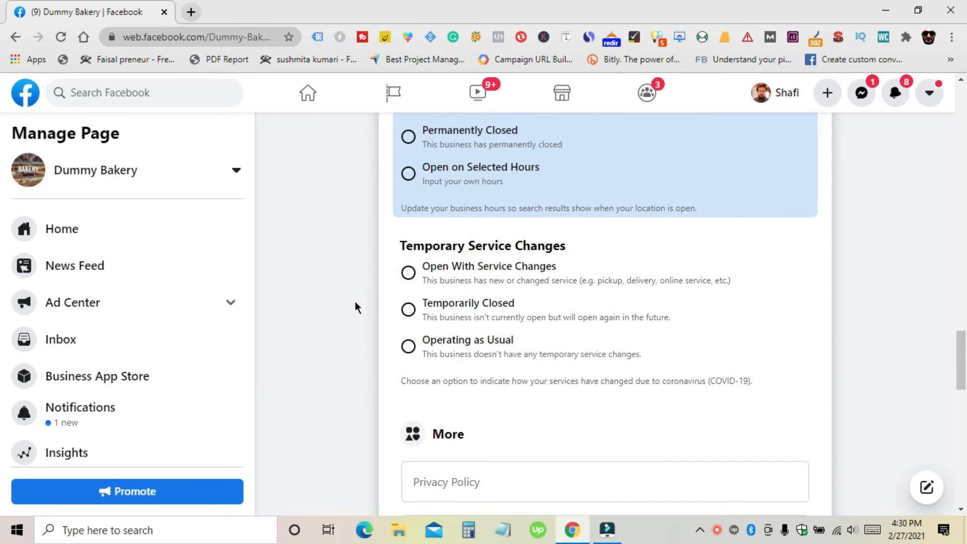
scroll(355, 301, "down", 5)
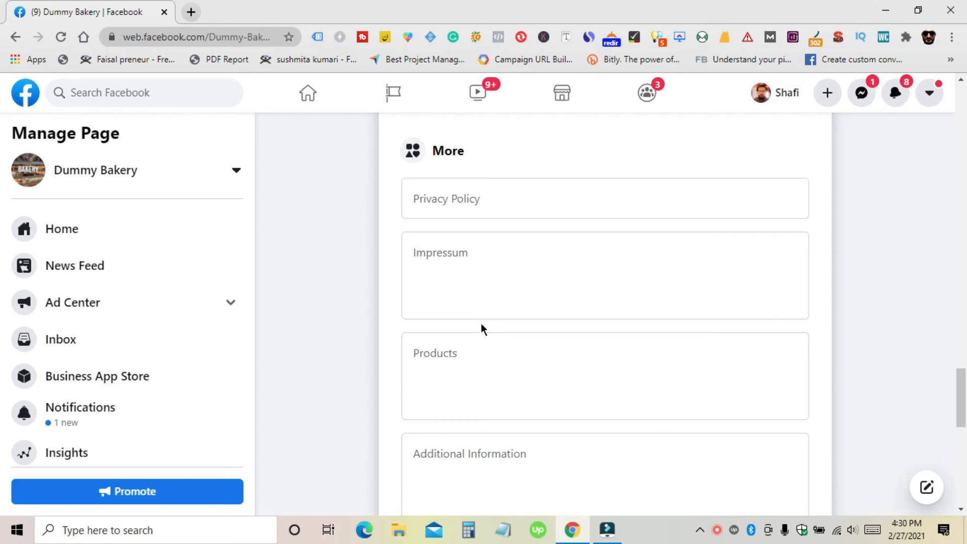
scroll(481, 325, "down", 3)
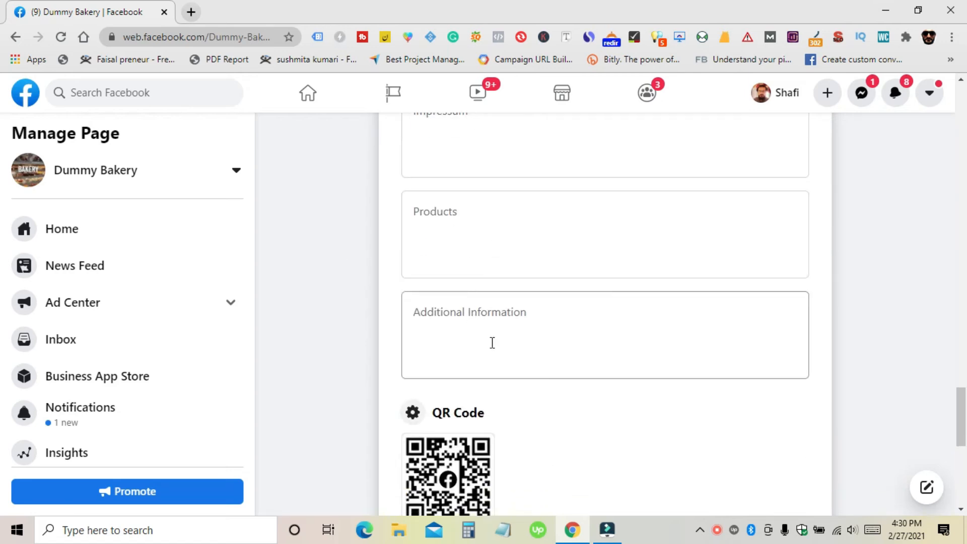
scroll(494, 333, "down", 4)
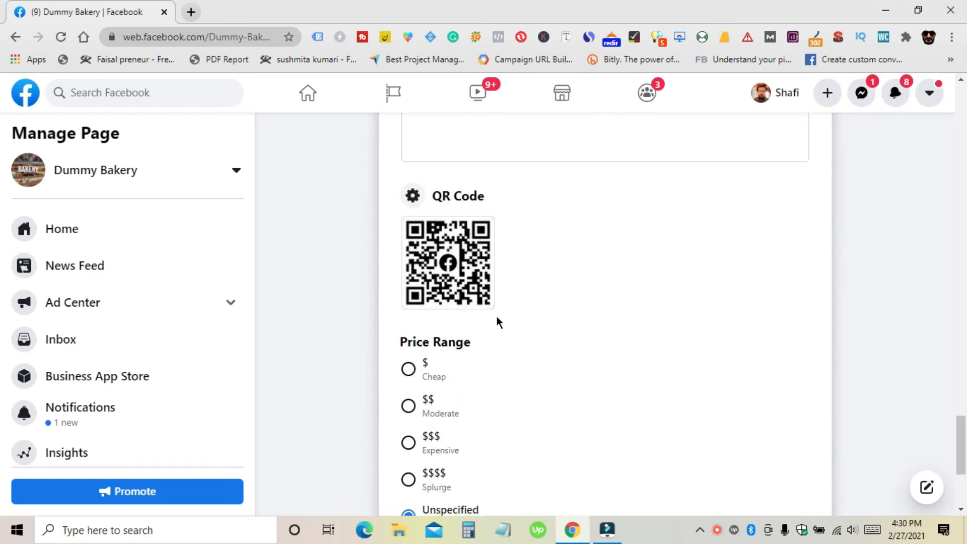
scroll(497, 316, "down", 3)
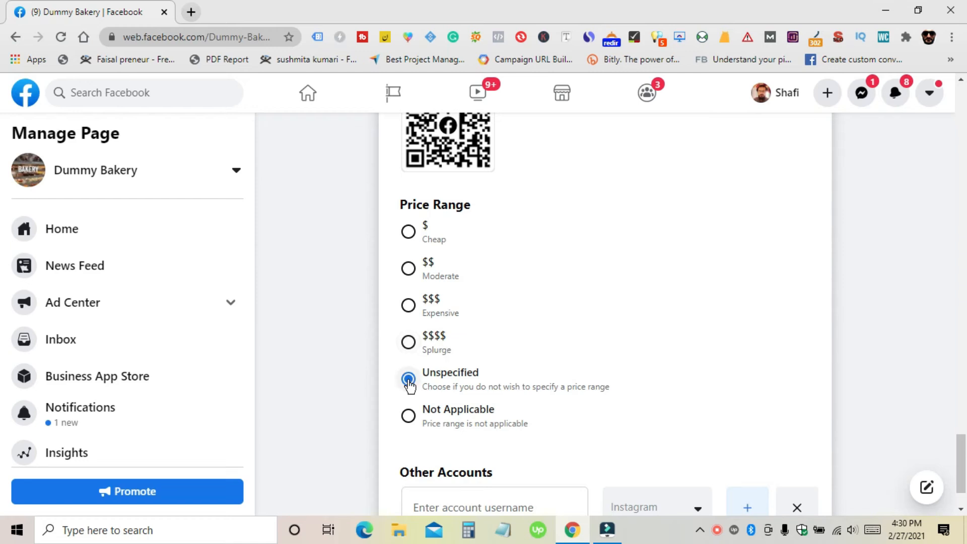
scroll(409, 378, "down", 1)
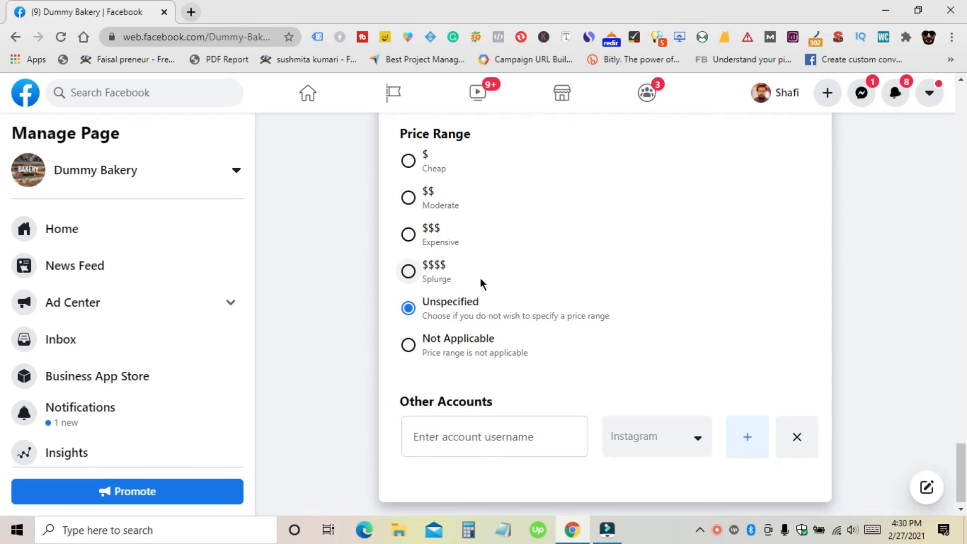
scroll(494, 282, "up", 2)
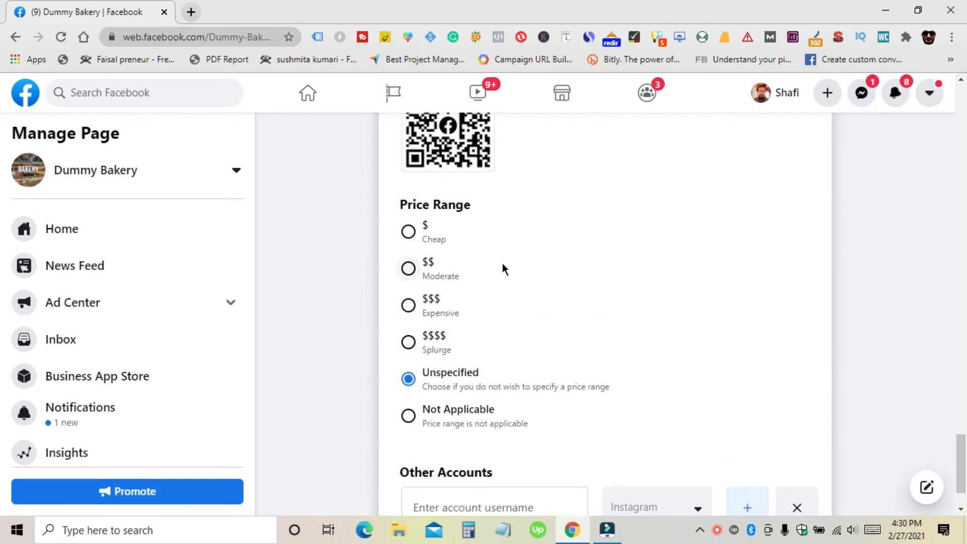
scroll(503, 266, "down", 1)
scroll(503, 261, "down", 1)
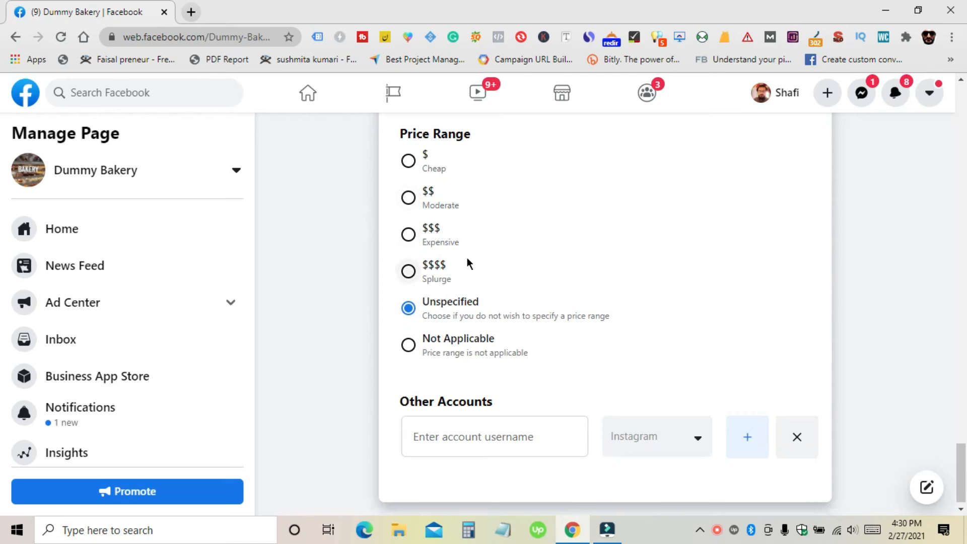
left_click(409, 353)
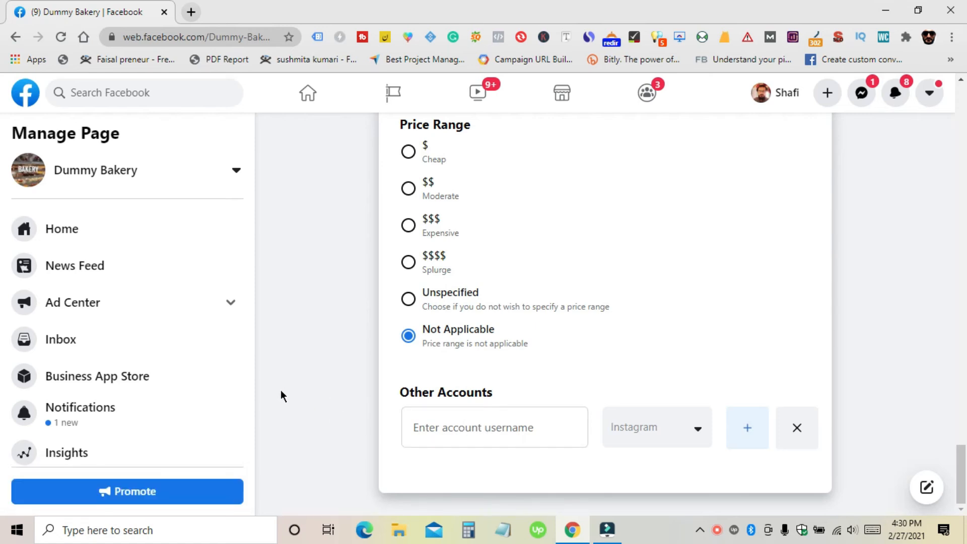
Step: Return to the Dummy Bakery page's Home from the sidebar
scroll(229, 380, "down", 3)
scroll(131, 337, "down", 1)
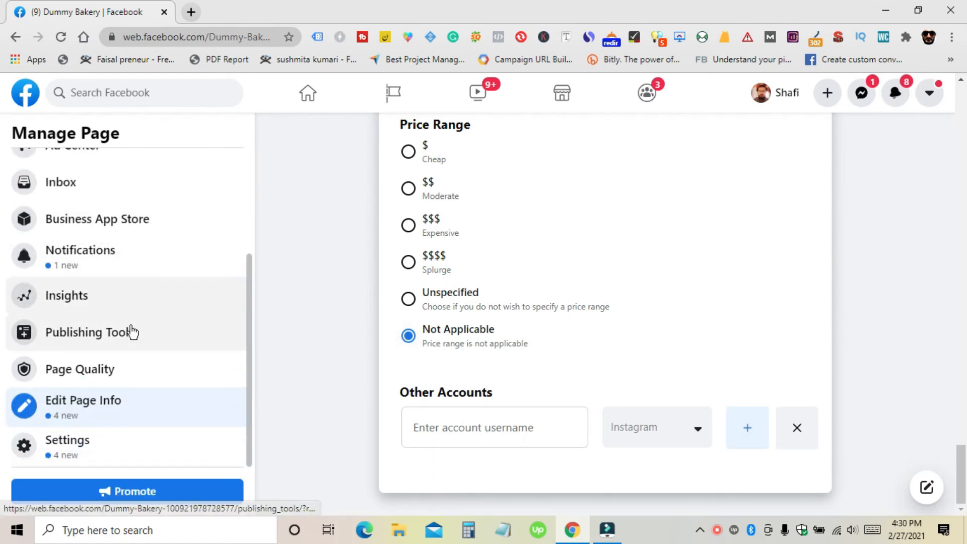
scroll(374, 327, "up", 10)
scroll(374, 328, "up", 5)
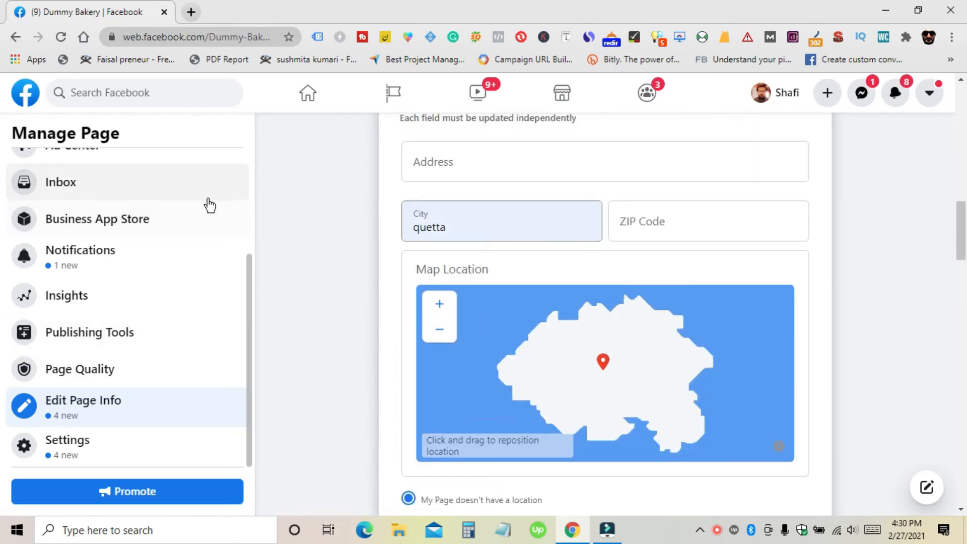
scroll(207, 205, "up", 5)
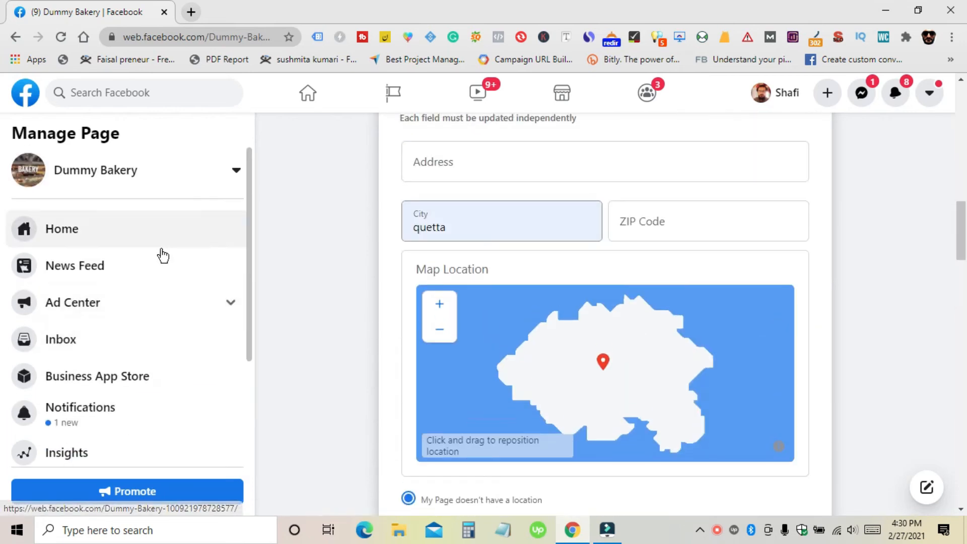
left_click(78, 229)
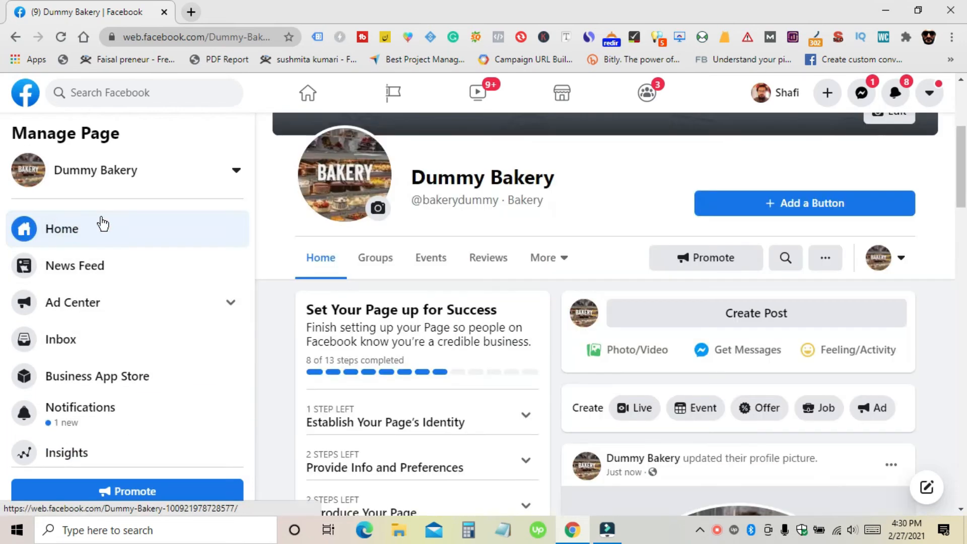
Step: Use Add a Button to choose Send Message as the page's visitor action
scroll(481, 223, "up", 4)
scroll(483, 225, "down", 3)
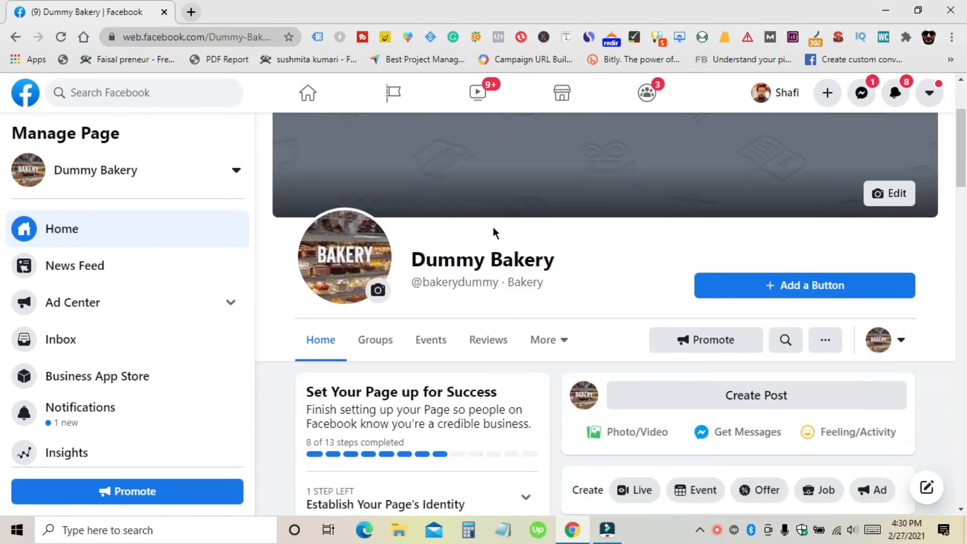
left_click(790, 286)
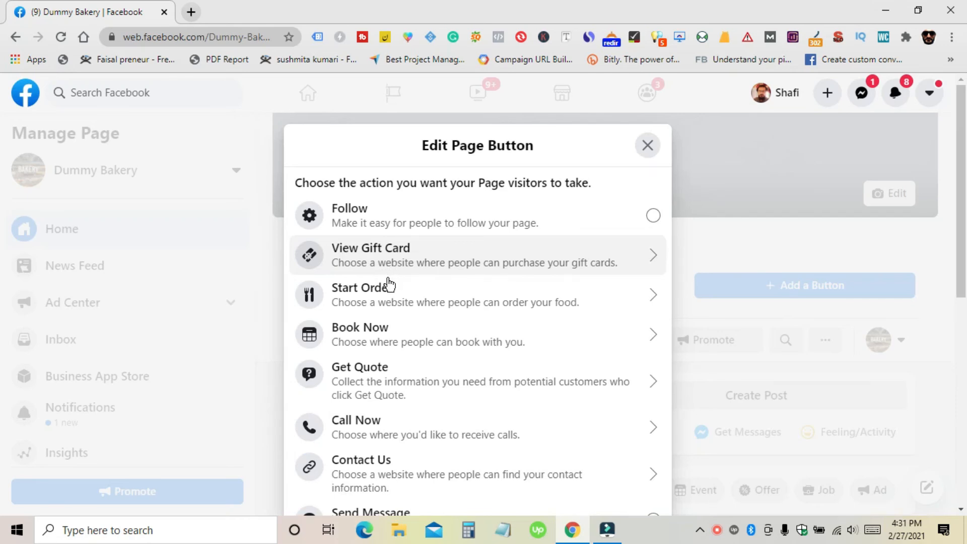
scroll(380, 237, "down", 2)
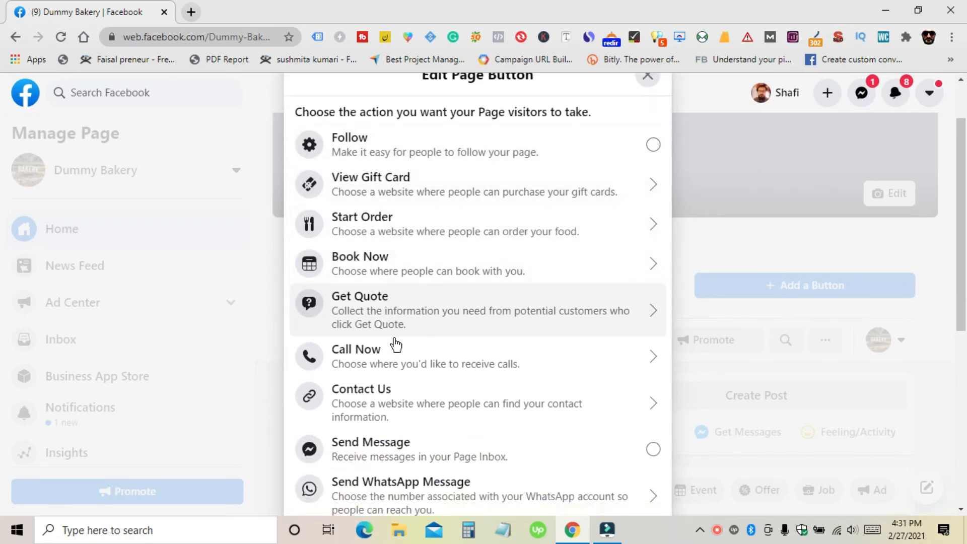
scroll(396, 345, "down", 6)
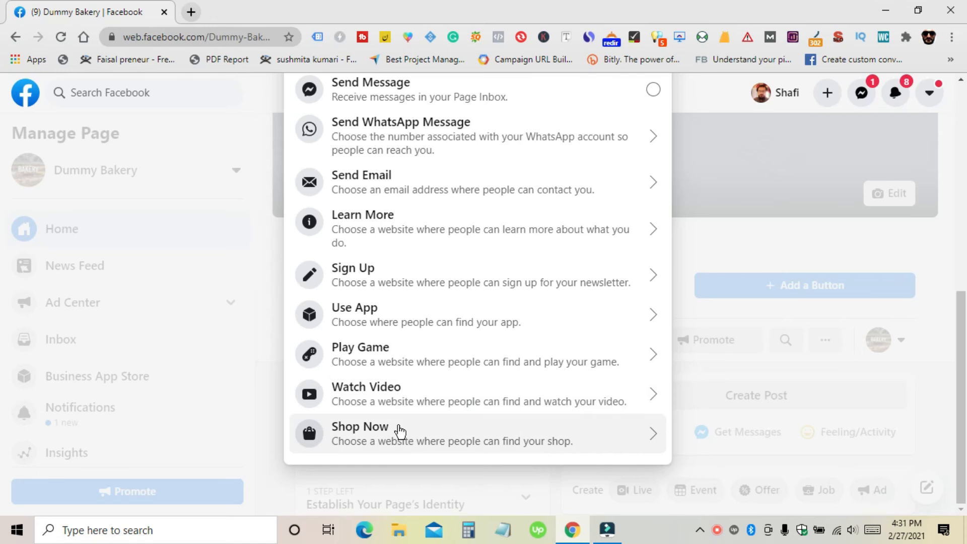
scroll(413, 395, "up", 2)
scroll(433, 360, "down", 2)
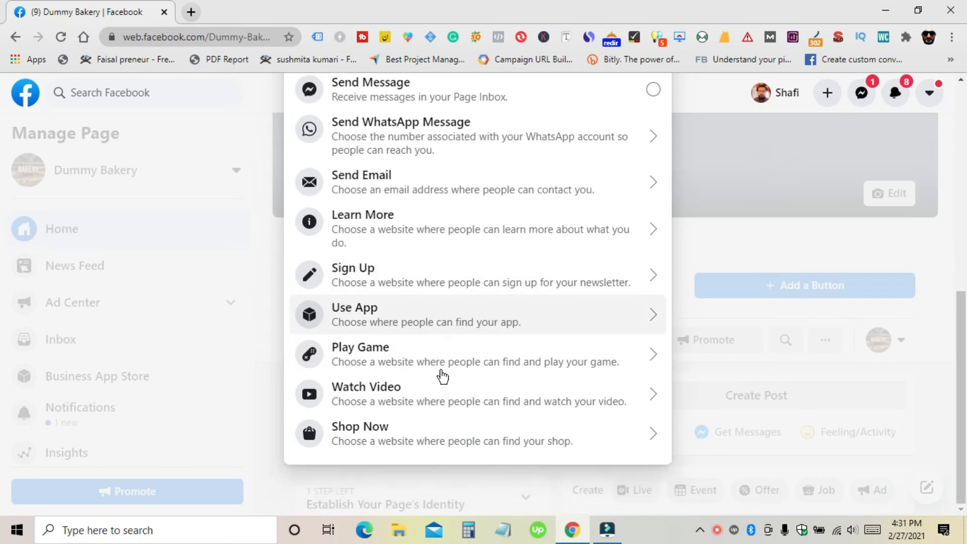
scroll(433, 373, "up", 4)
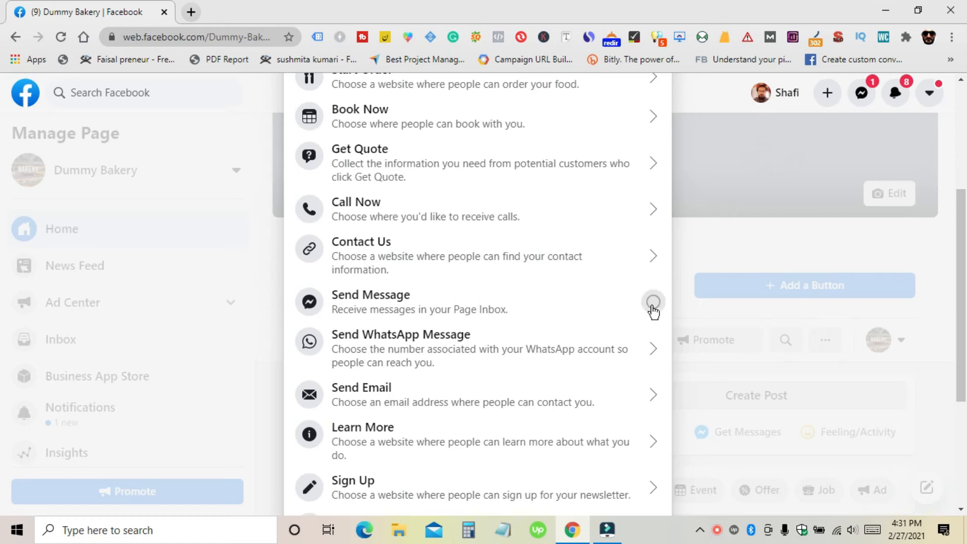
key("Escape")
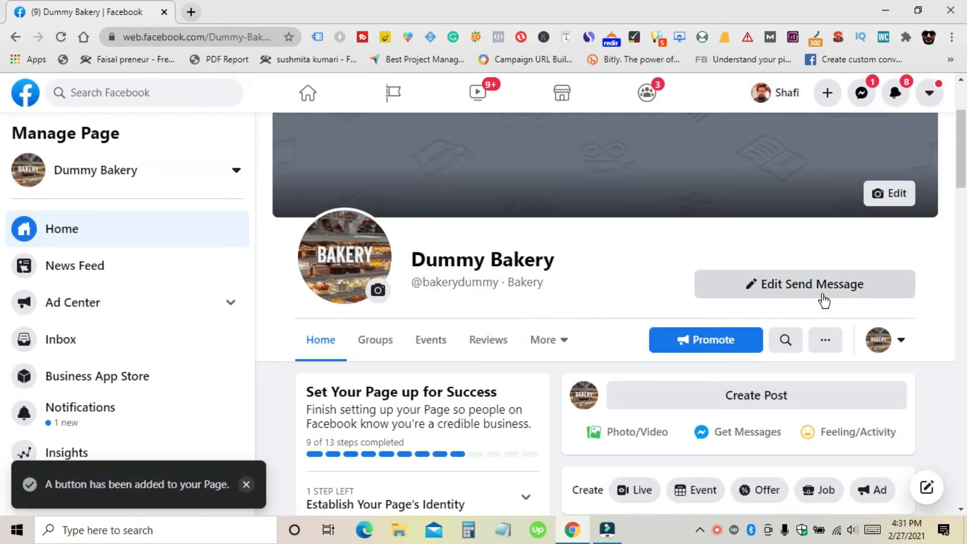
scroll(633, 286, "down", 3)
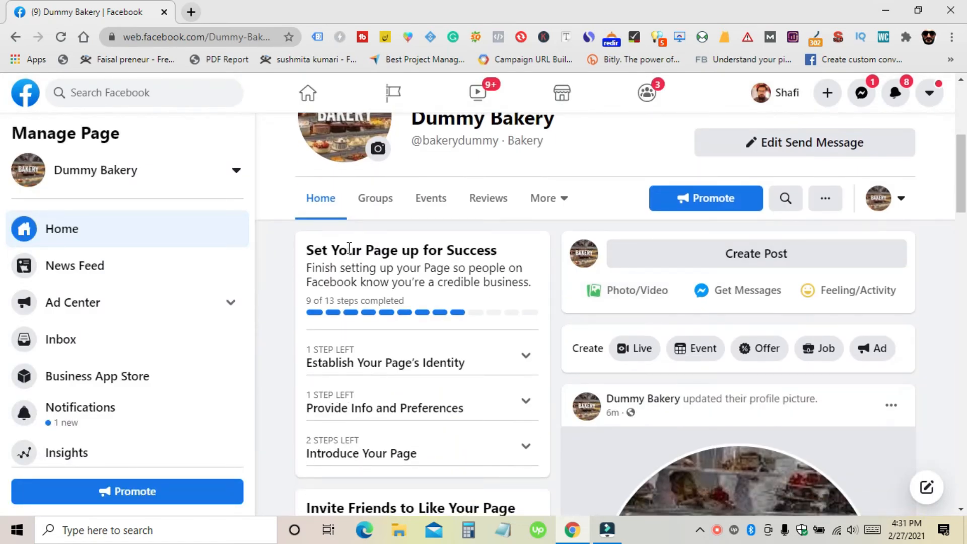
scroll(349, 248, "down", 2)
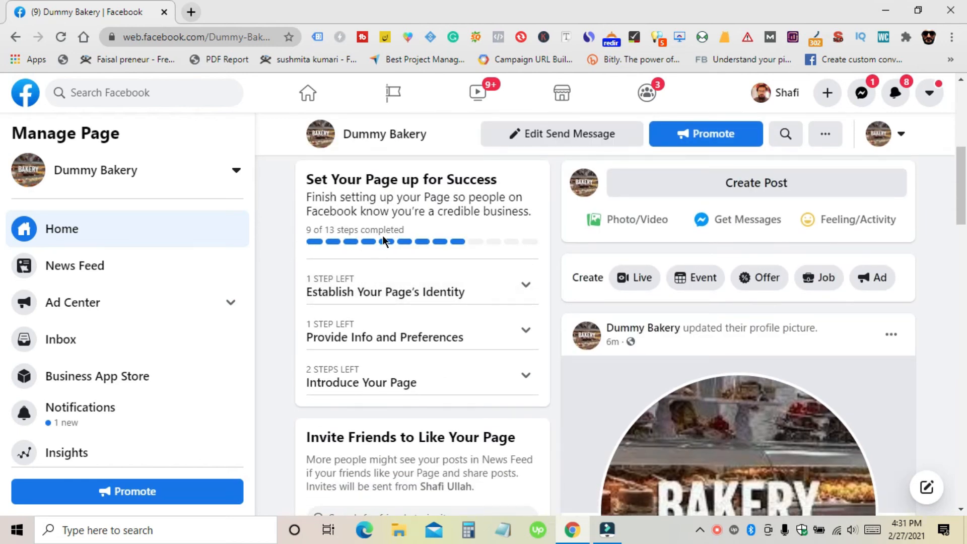
scroll(473, 240, "down", 2)
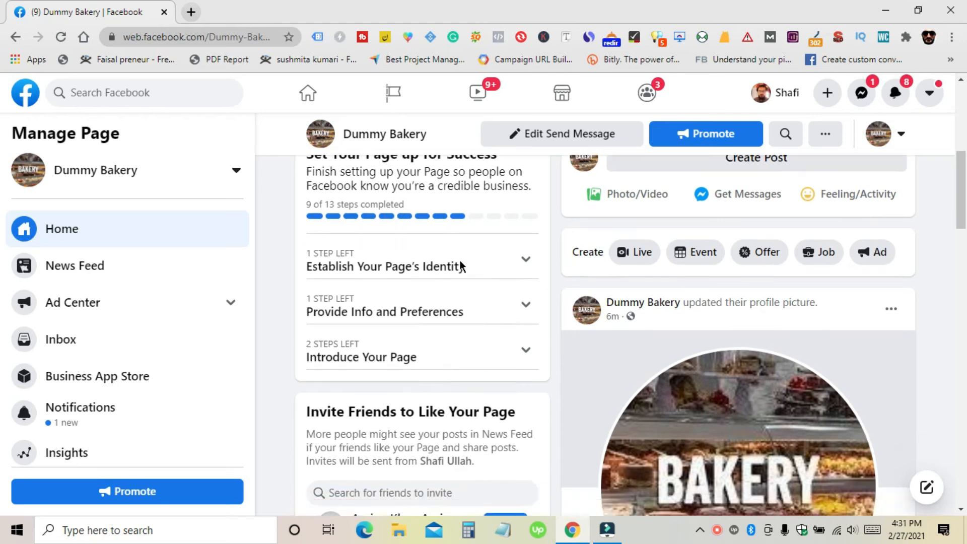
left_click(469, 227)
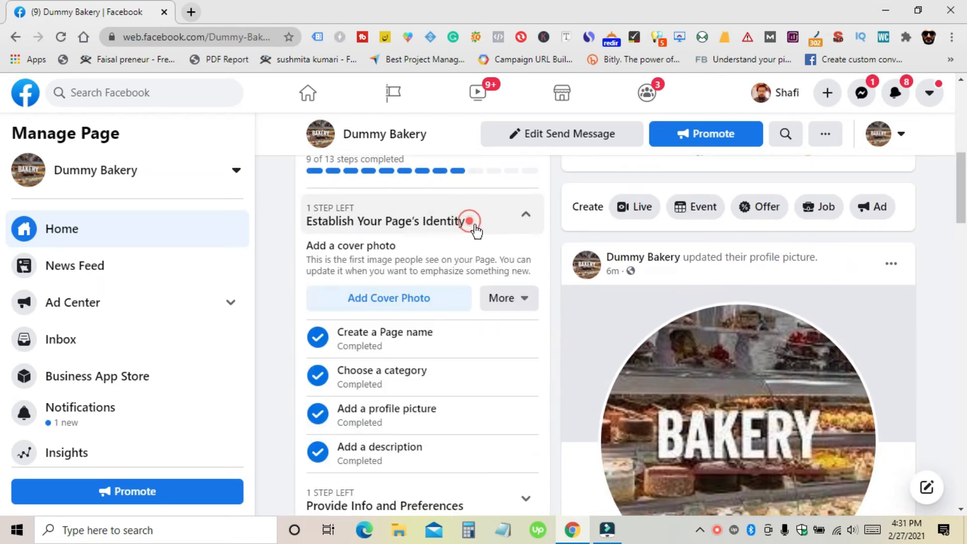
left_click(495, 226)
left_click(492, 267)
left_click(494, 266)
left_click(506, 312)
scroll(507, 315, "down", 5)
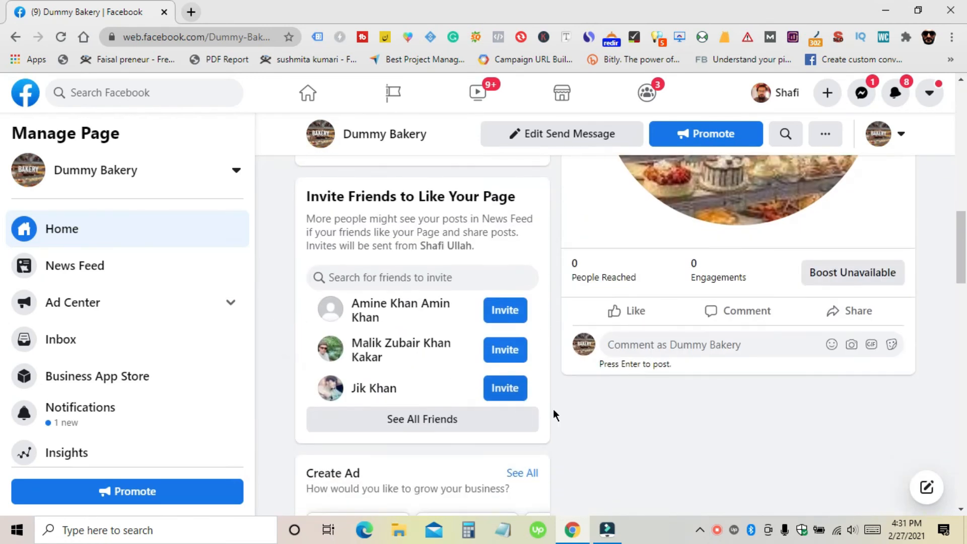
scroll(660, 349, "down", 14)
scroll(652, 347, "down", 10)
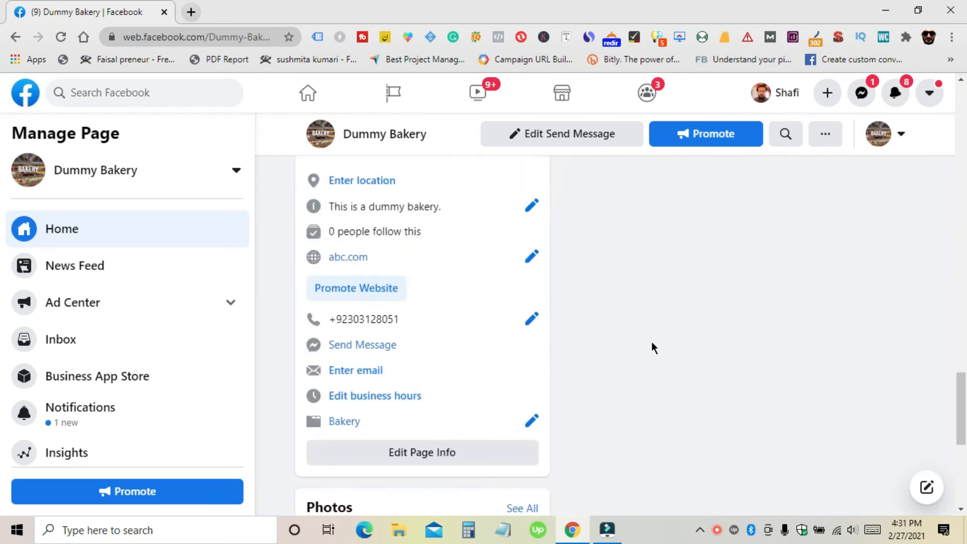
scroll(32, 376, "down", 3)
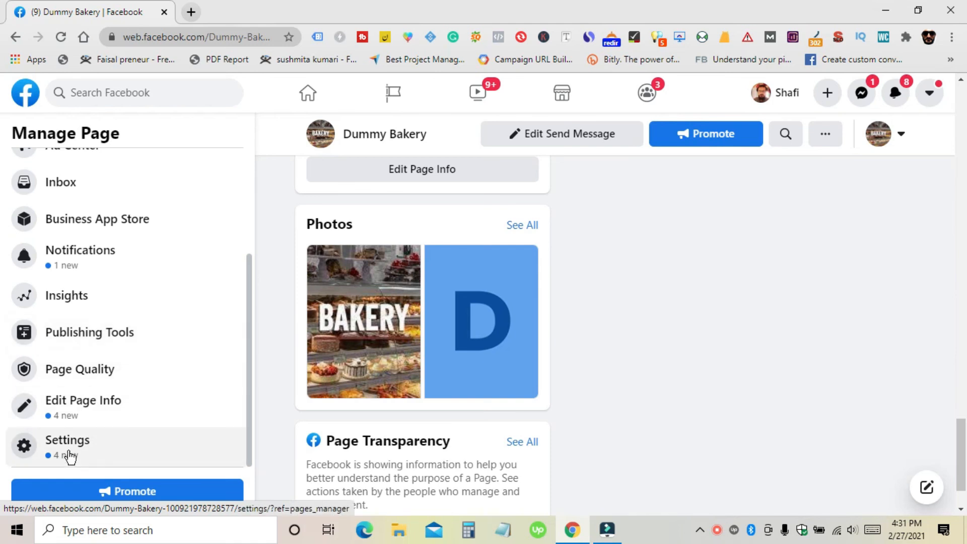
Step: Open Dummy Bakery's Page Settings and browse the General visibility, posting and moderation options
left_click(69, 448)
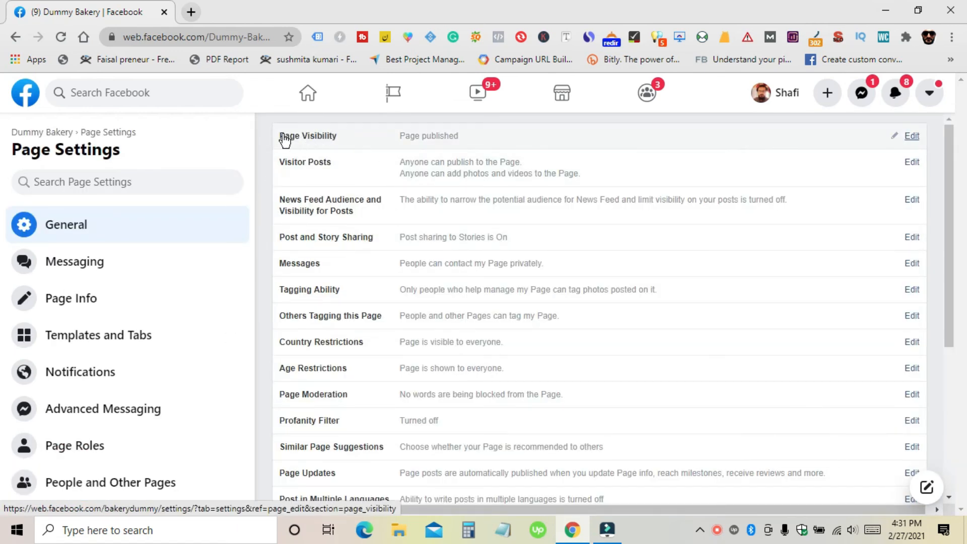
scroll(345, 303, "down", 3)
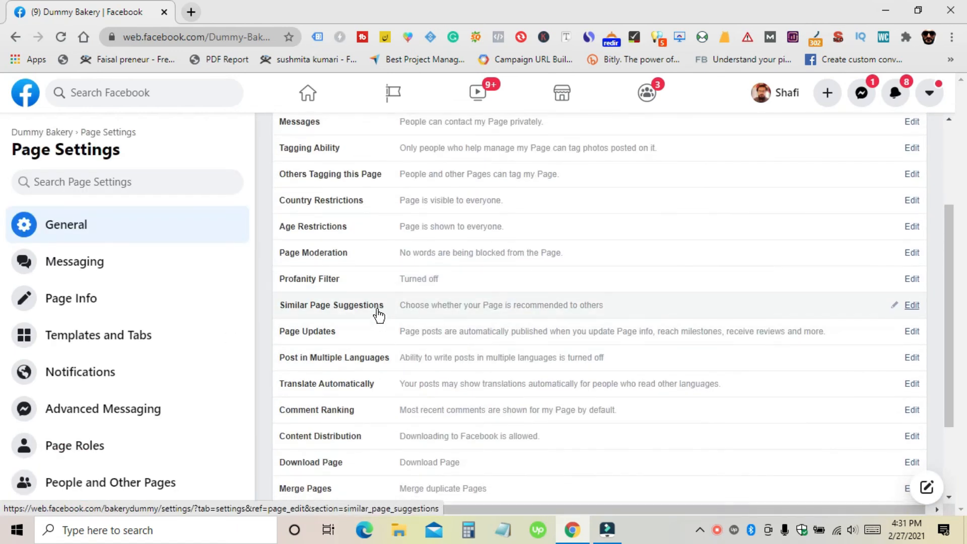
scroll(378, 315, "up", 3)
scroll(328, 302, "down", 5)
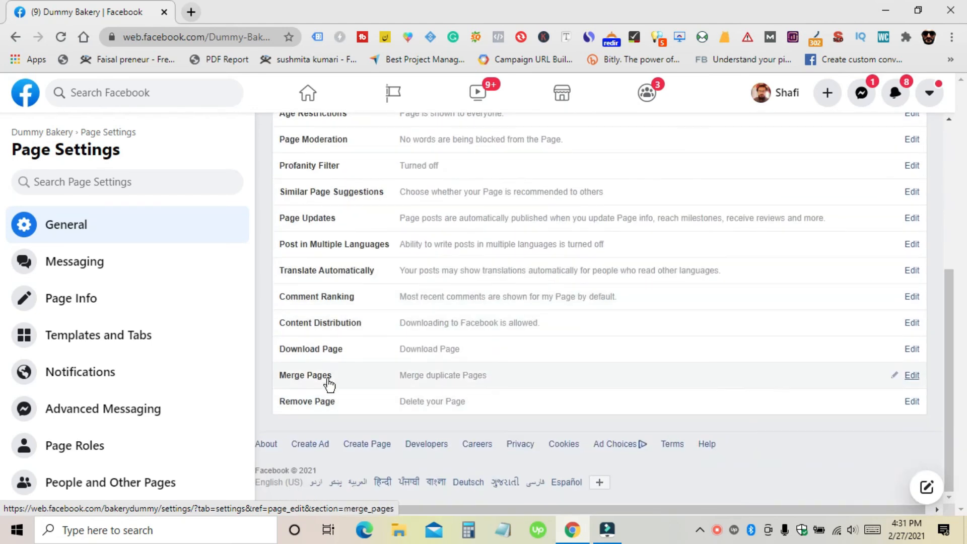
scroll(85, 302, "down", 4)
scroll(119, 353, "down", 3)
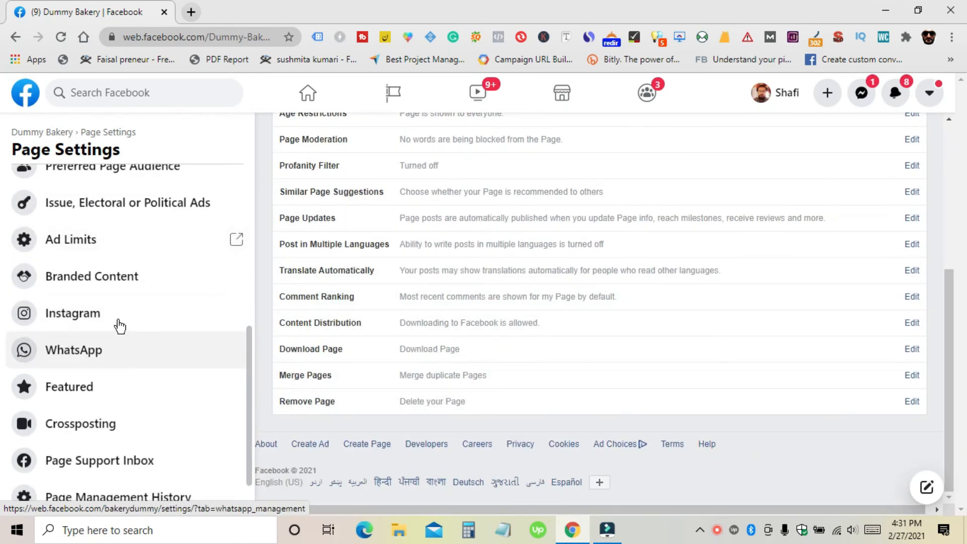